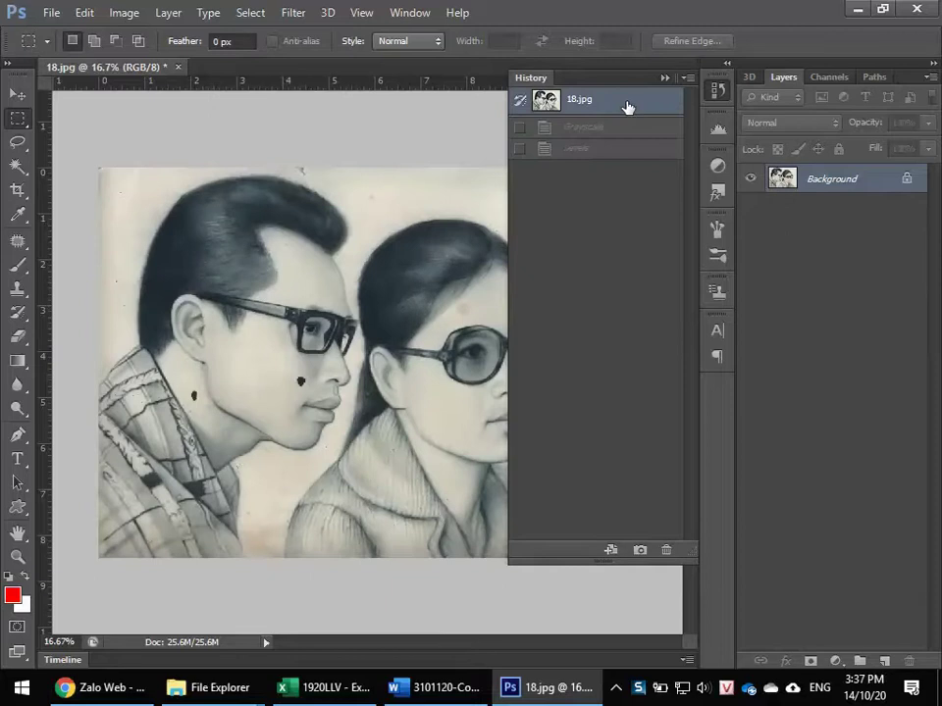
- Convert the photo's colour mode from RGB to Grayscale
click(719, 91)
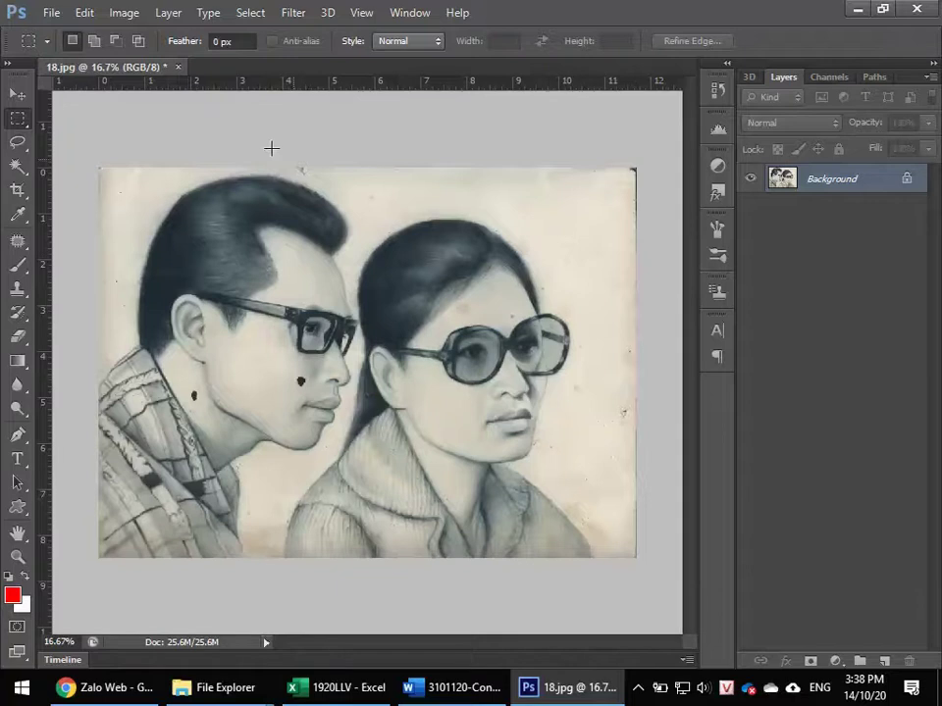
click(18, 94)
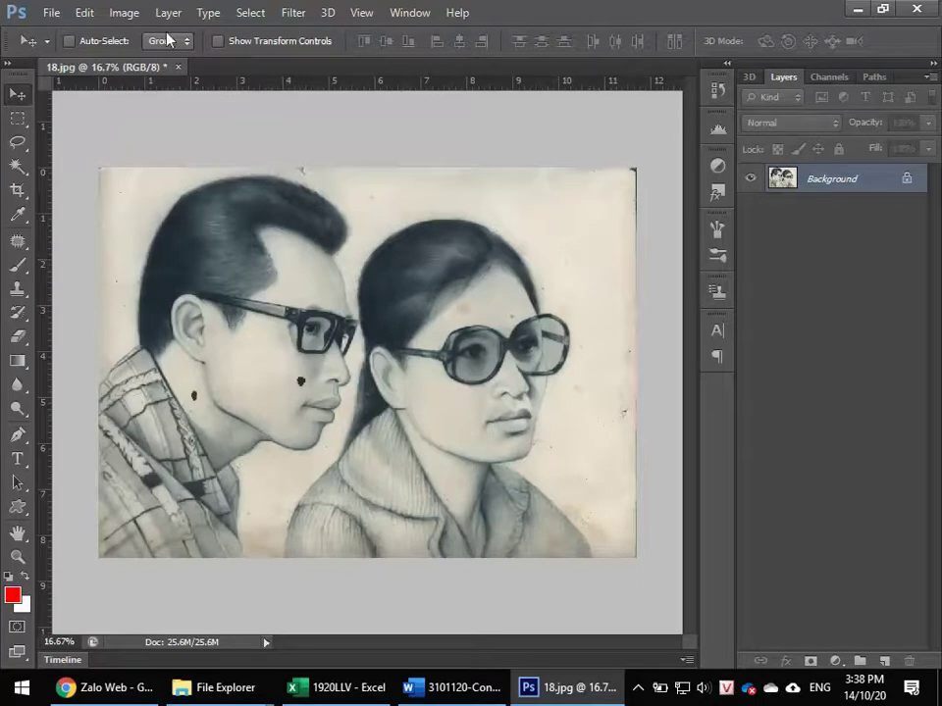
click(124, 12)
mouse_move(128, 38)
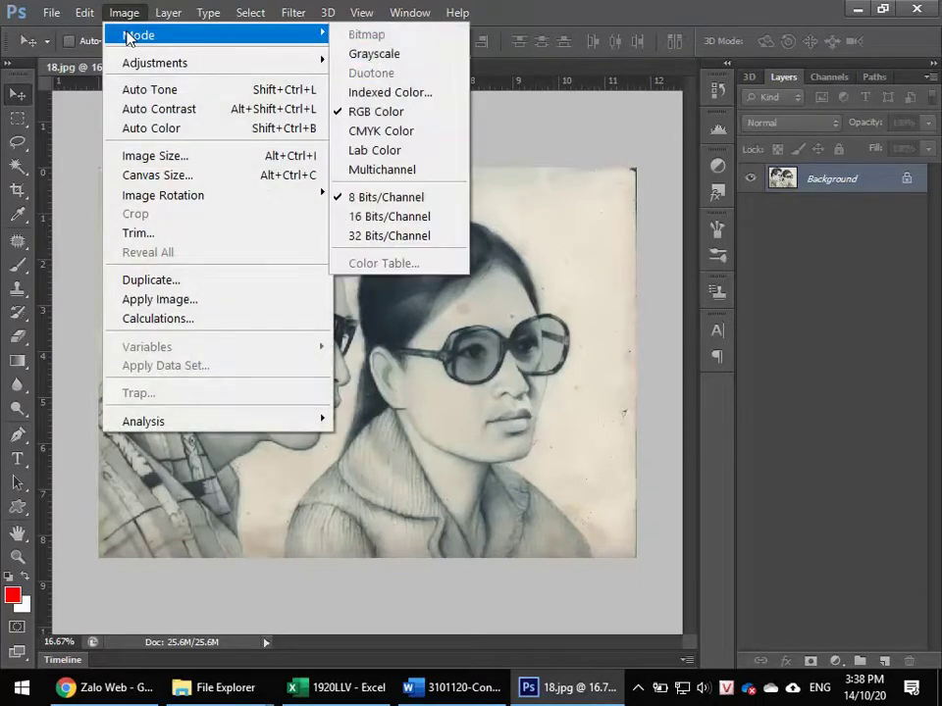
click(385, 55)
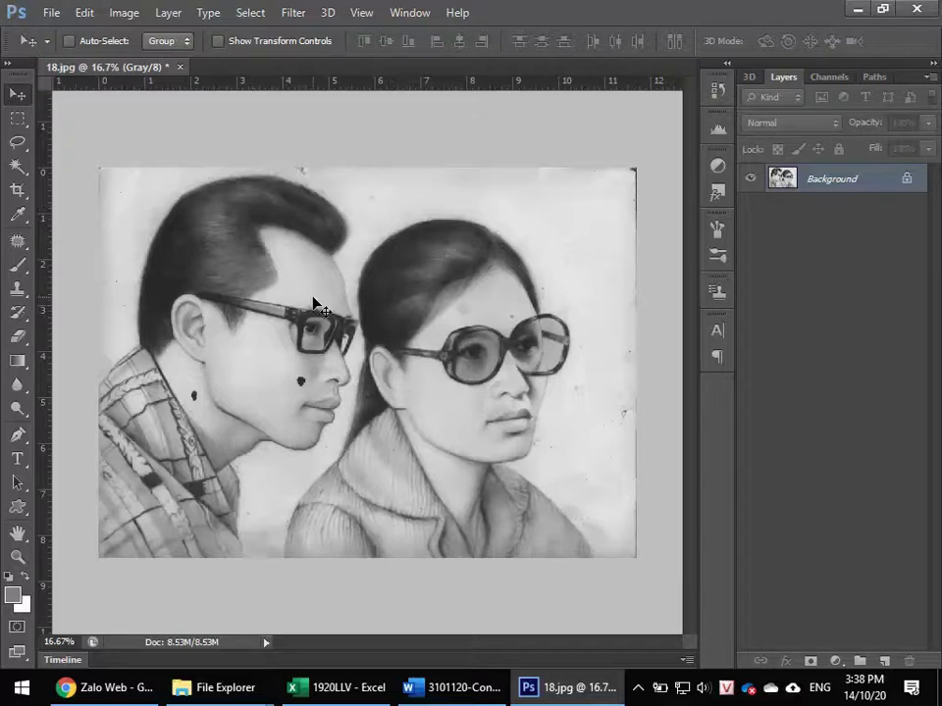
- Try a Brightness/Contrast adjustment of brightness 23 and contrast 47 on the photo, comparing it with the unadjusted image
click(123, 14)
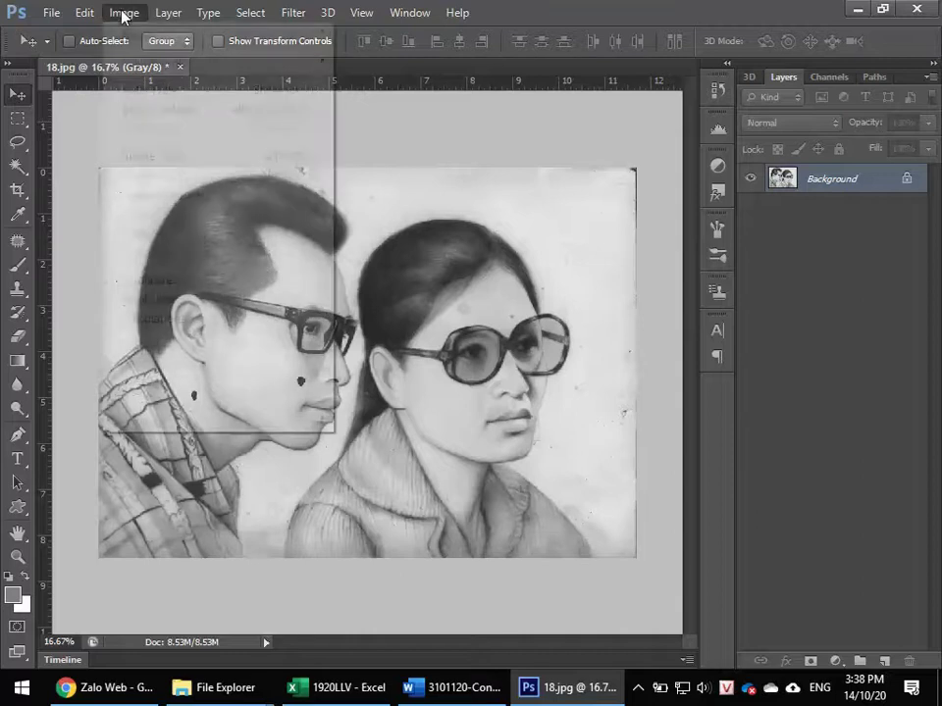
mouse_move(125, 71)
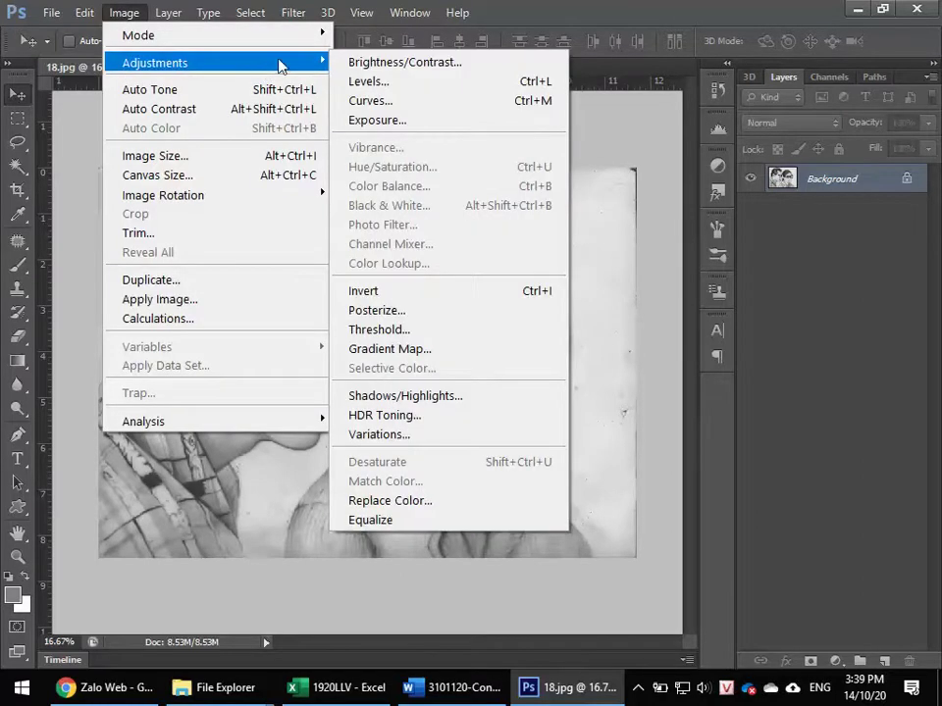
click(412, 63)
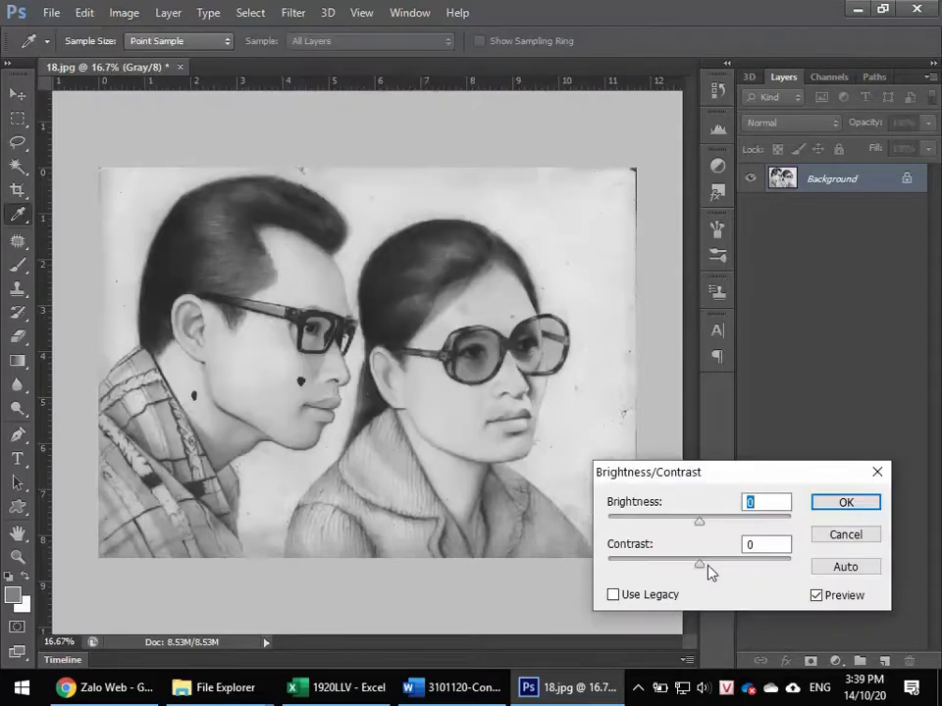
drag(702, 528, 744, 555)
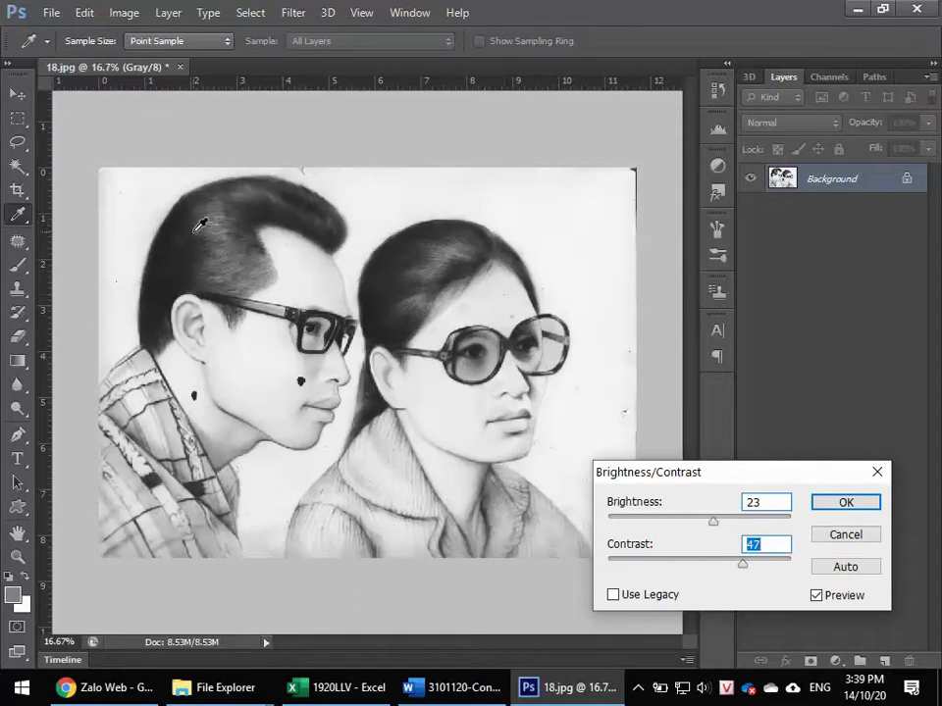
click(834, 602)
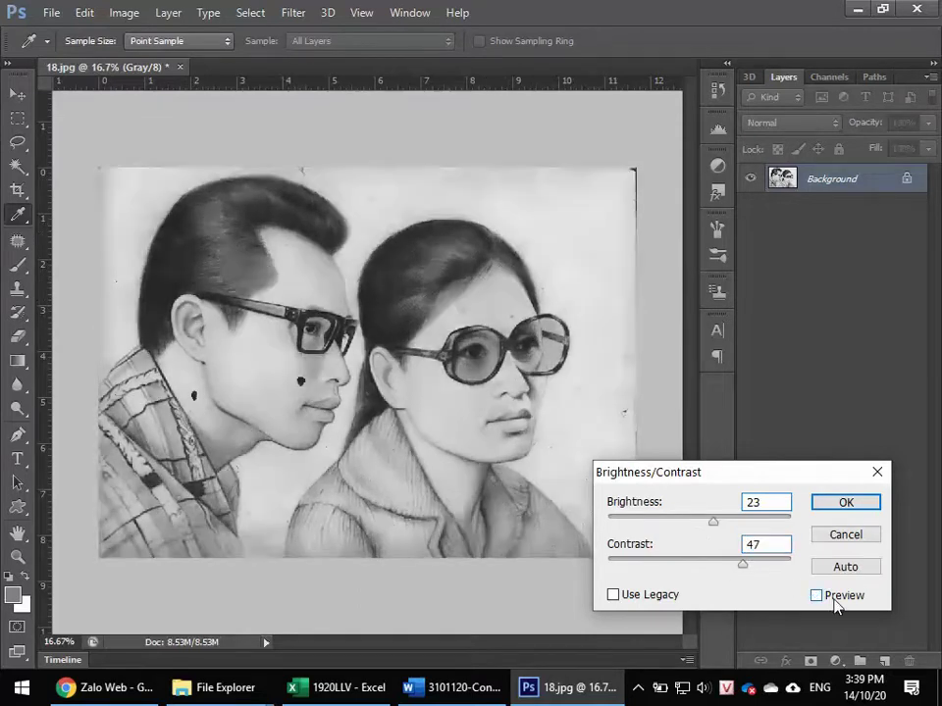
click(837, 604)
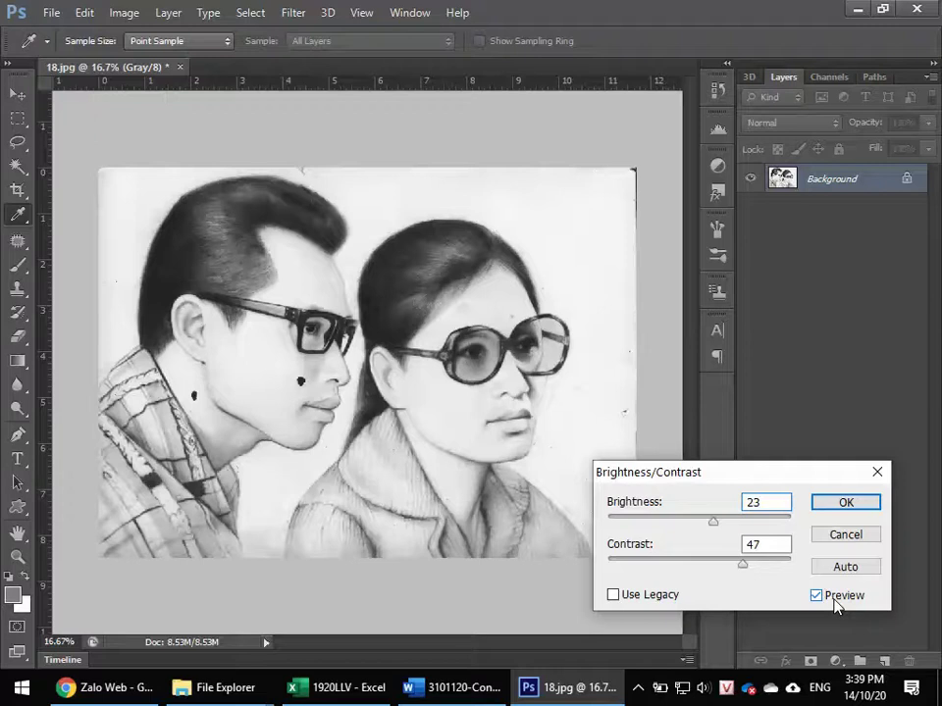
key(Escape)
key(v)
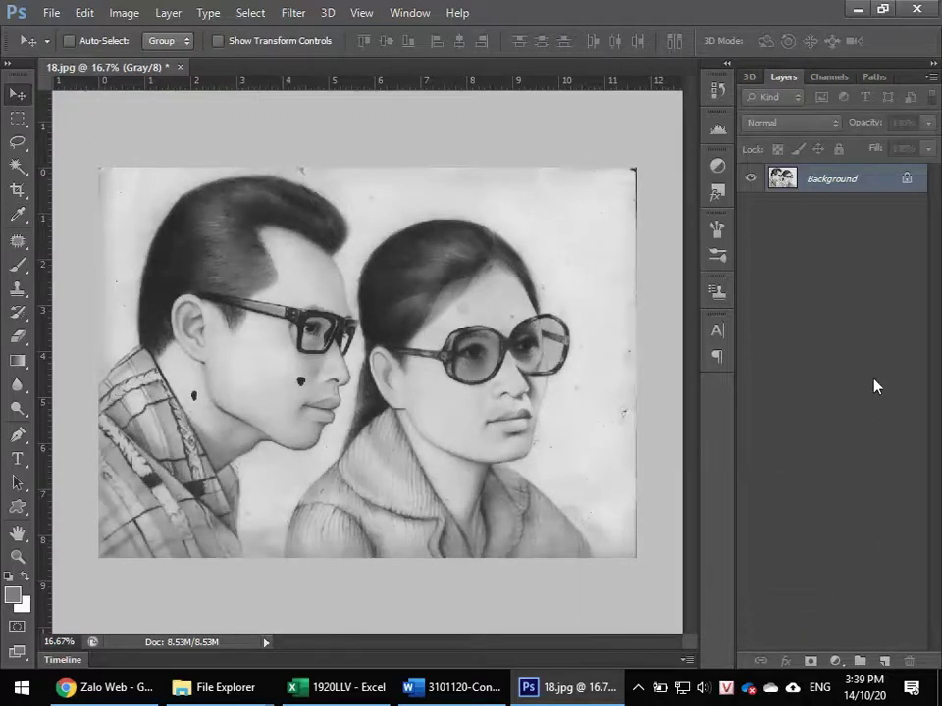
- Duplicate the Background layer twice and make the lower duplicate, Layer 1, active
key(ctrl+j)
key(ctrl+j)
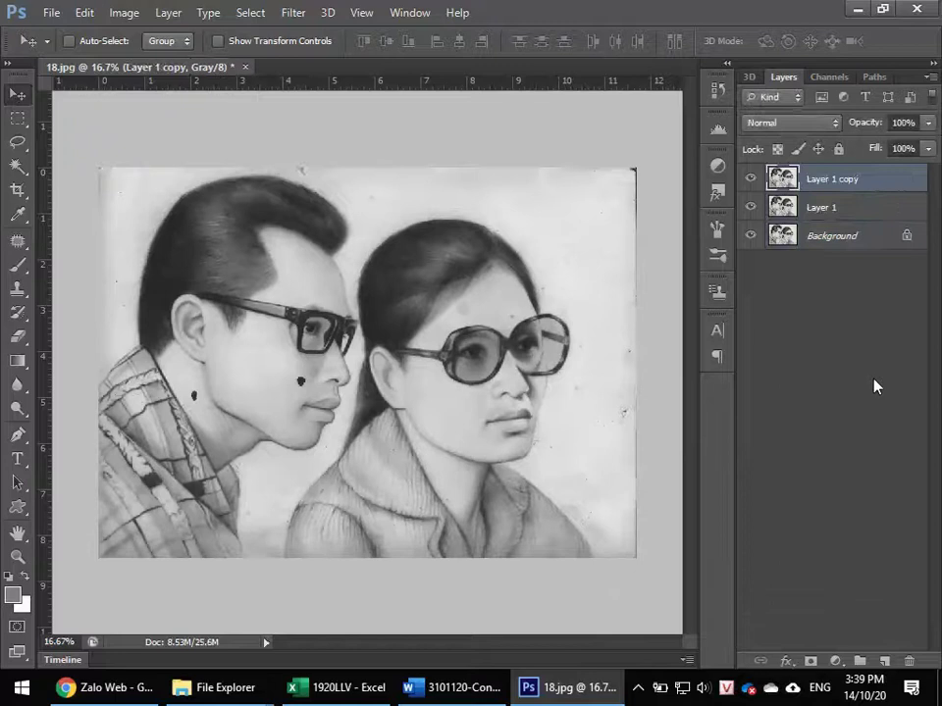
click(836, 208)
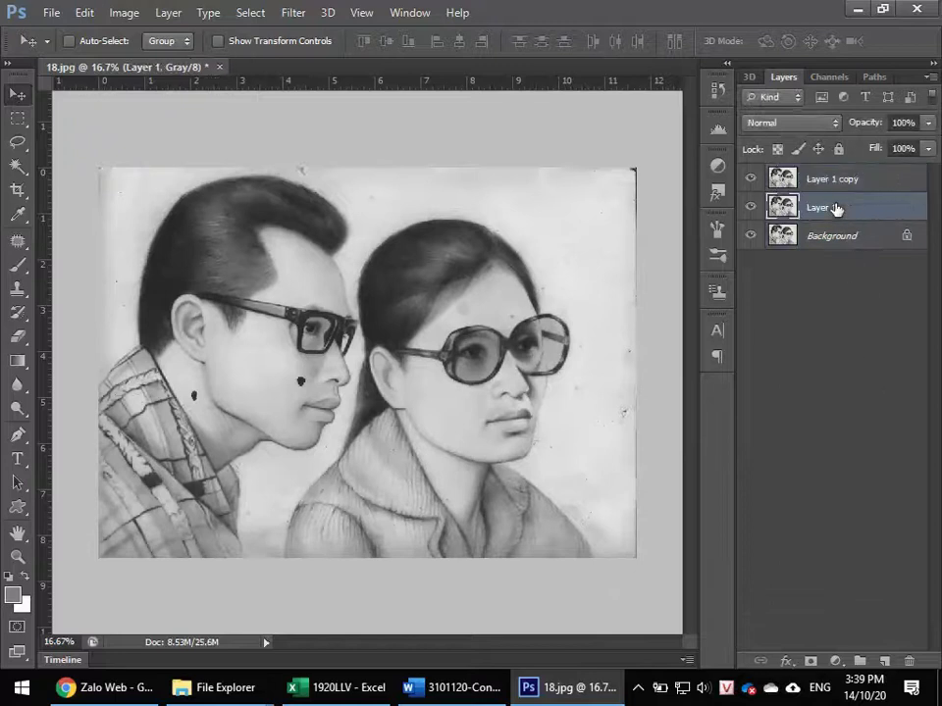
click(85, 14)
click(83, 10)
click(122, 12)
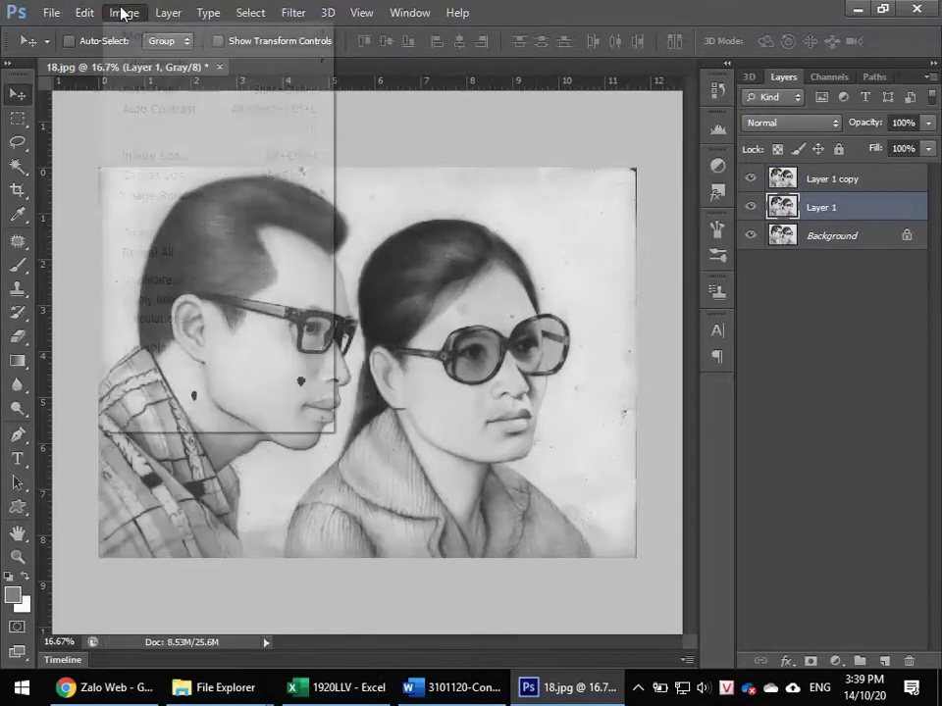
click(432, 64)
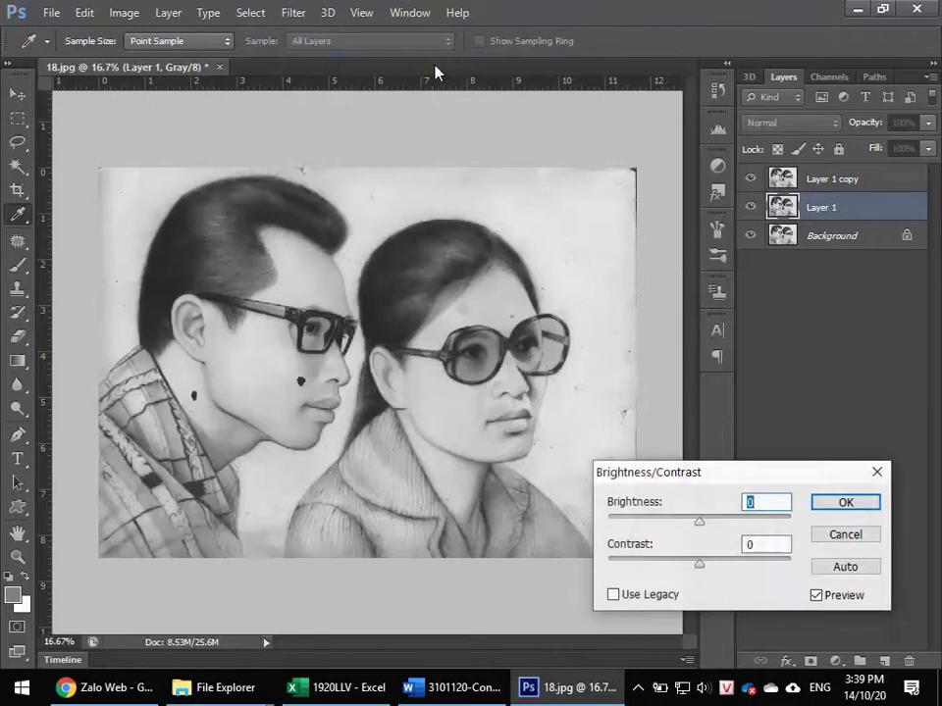
drag(708, 521, 690, 525)
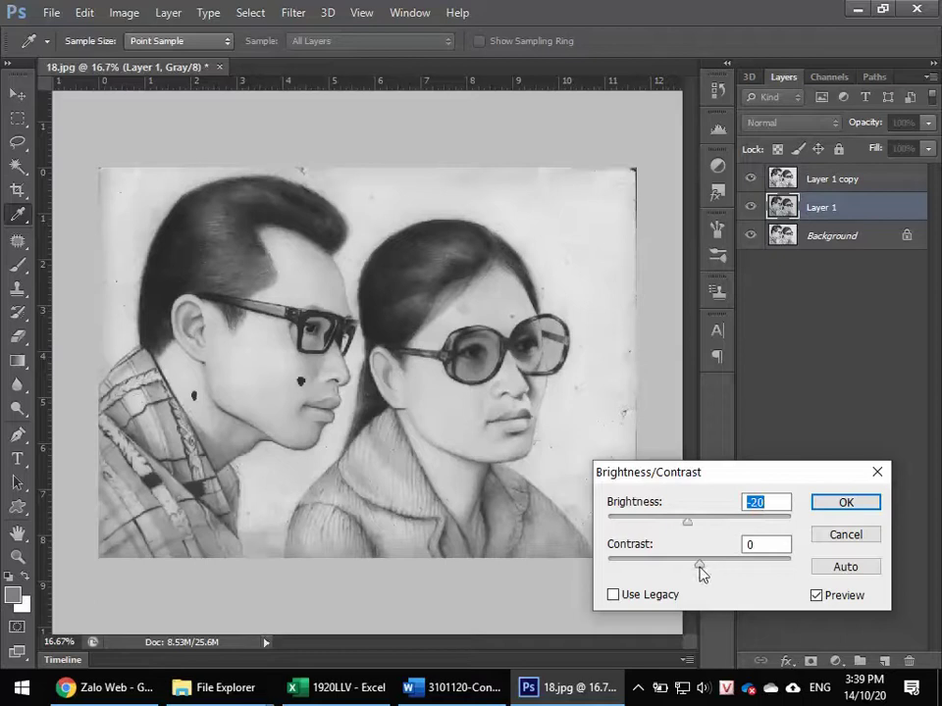
click(877, 472)
key(v)
- Hide Layer 1 copy and apply Brightness/Contrast to Layer 1 with brightness 23 and contrast 25
click(752, 178)
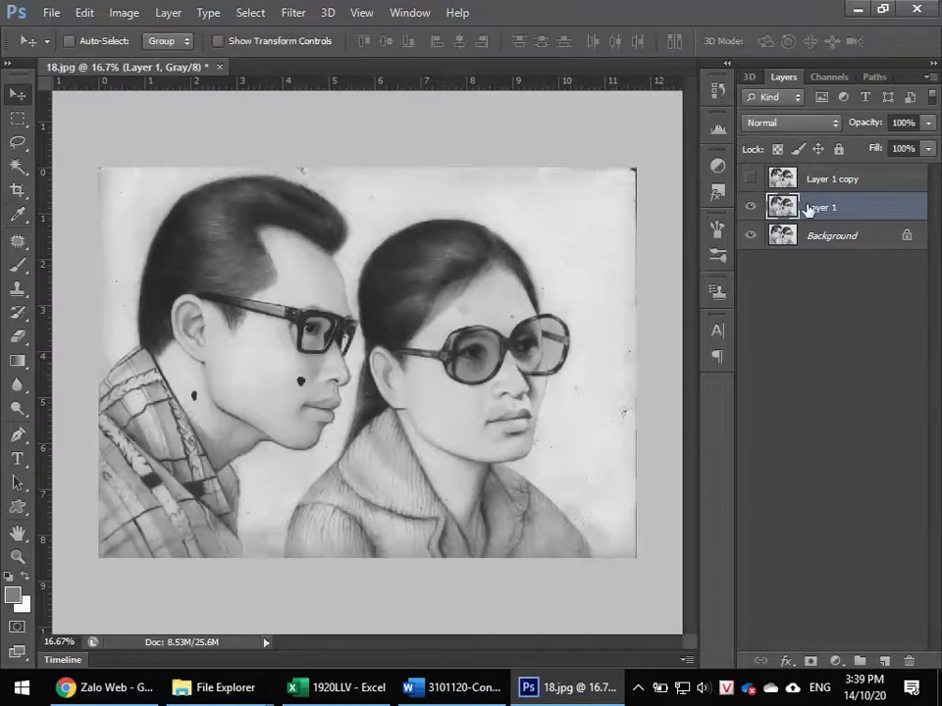
click(124, 12)
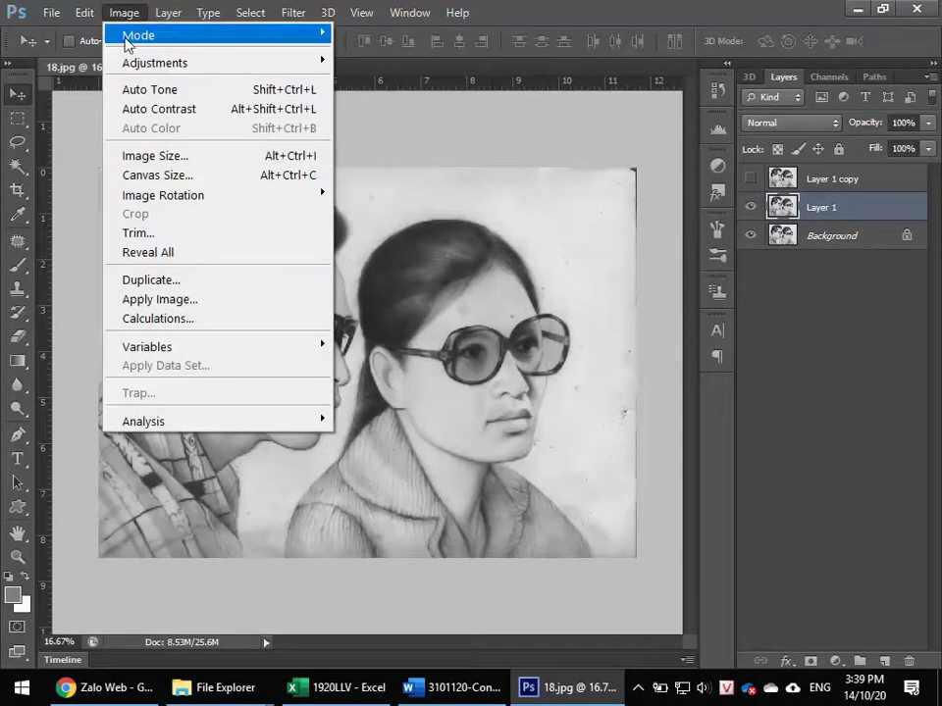
mouse_move(251, 68)
click(363, 62)
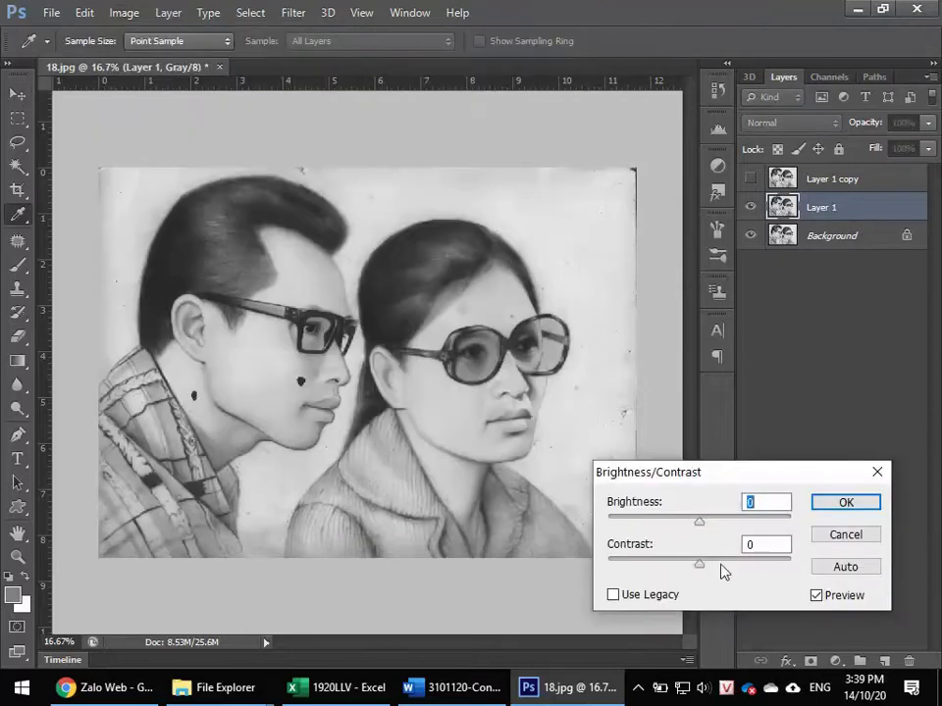
drag(703, 530, 725, 570)
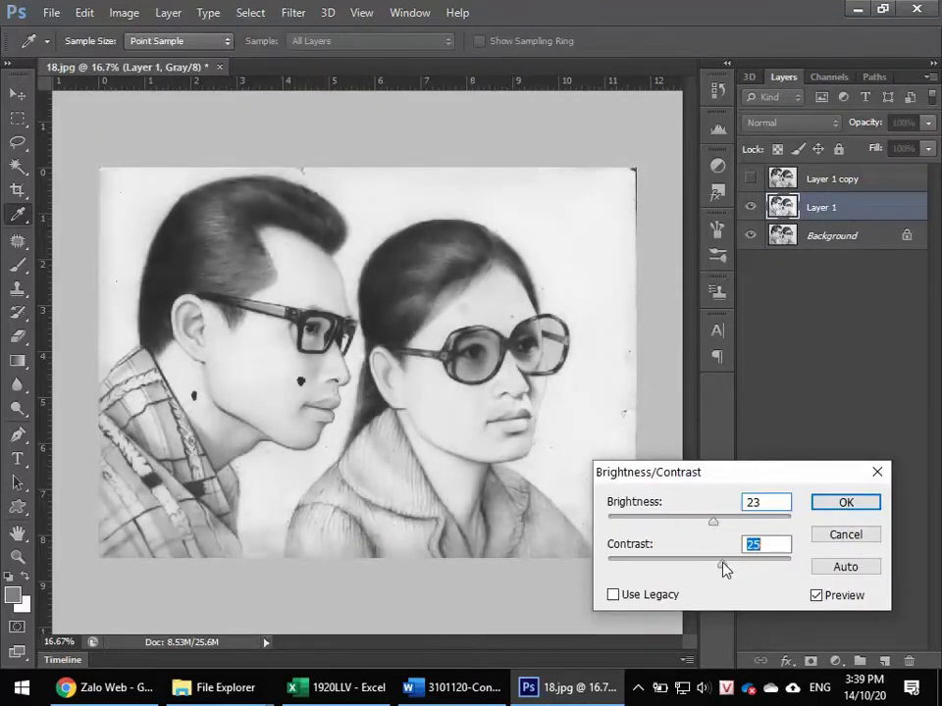
click(846, 503)
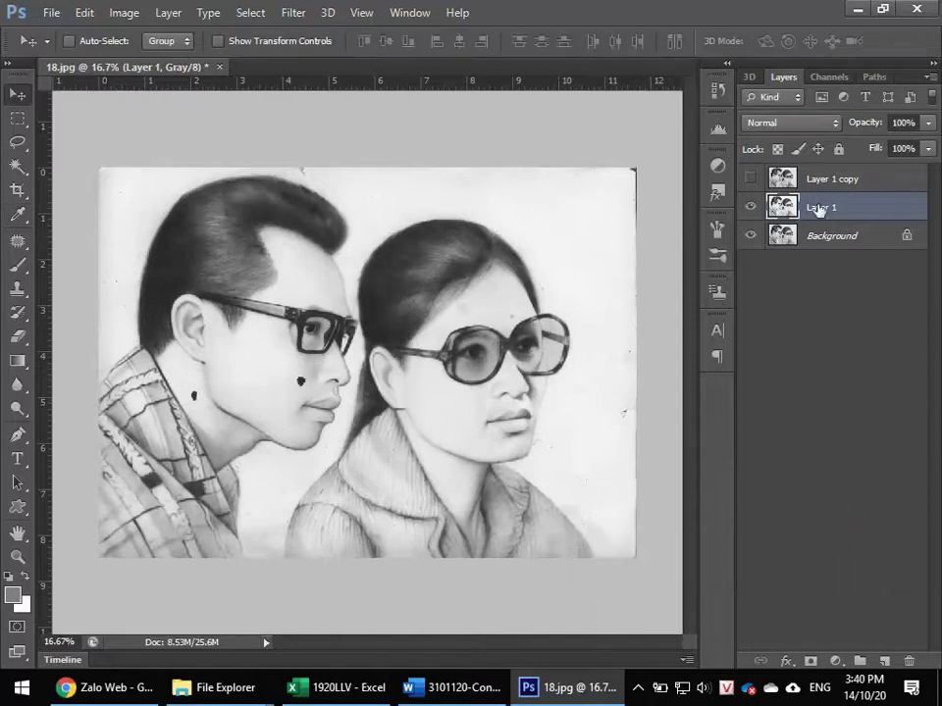
- Make Layer 1 copy the active layer and turn its visibility back on
click(848, 181)
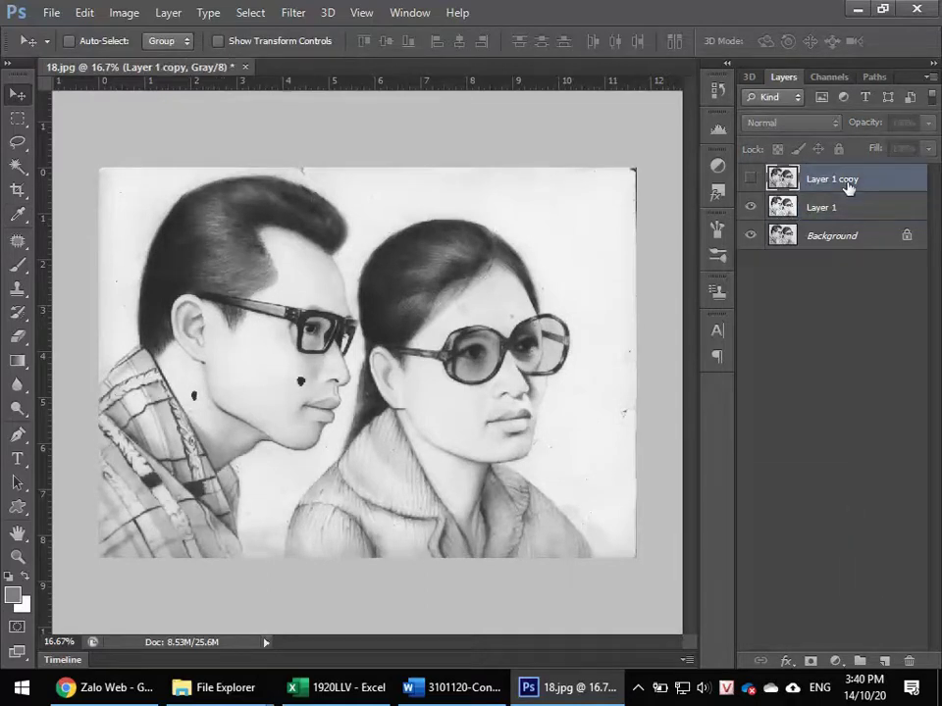
click(118, 11)
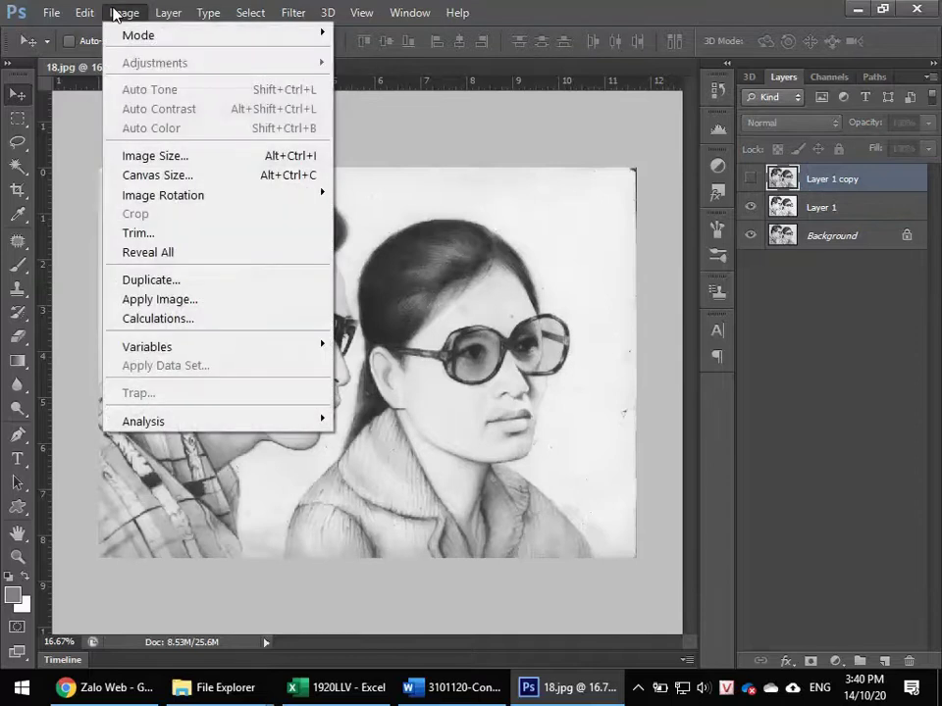
click(750, 179)
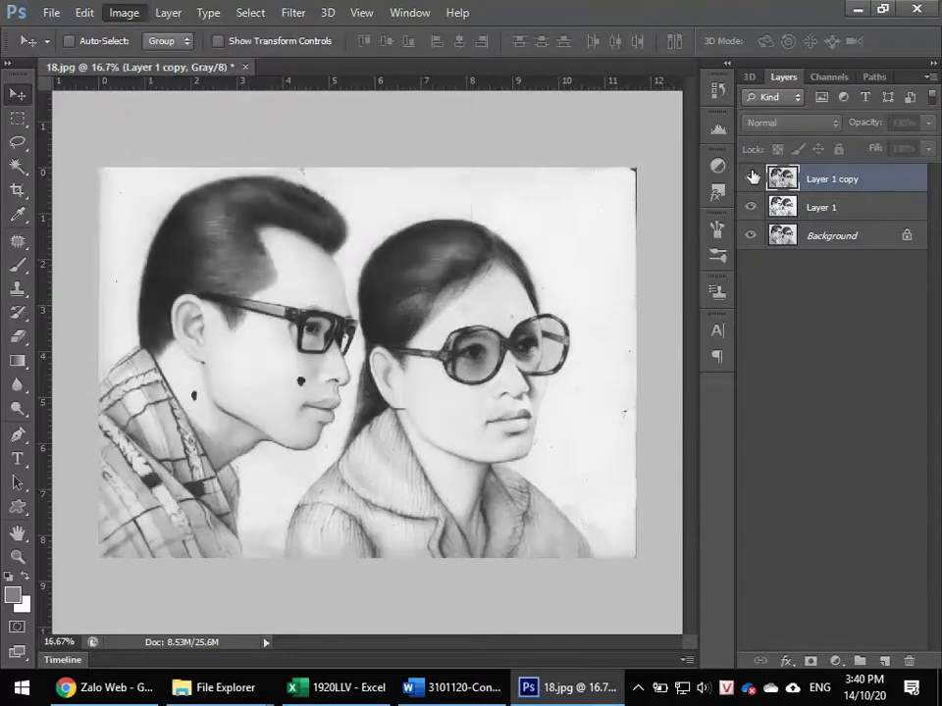
- Adjust Layer 1 copy with Levels, setting the input levels to 41, 1.15 and 236 and the output levels to 0 and 255
click(127, 14)
mouse_move(137, 63)
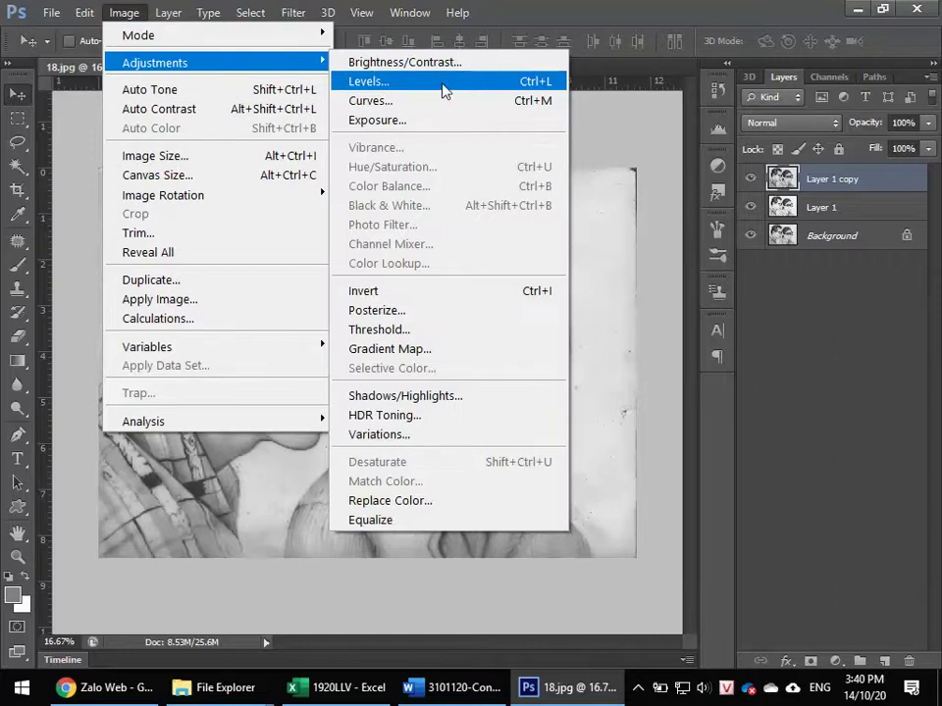
click(410, 84)
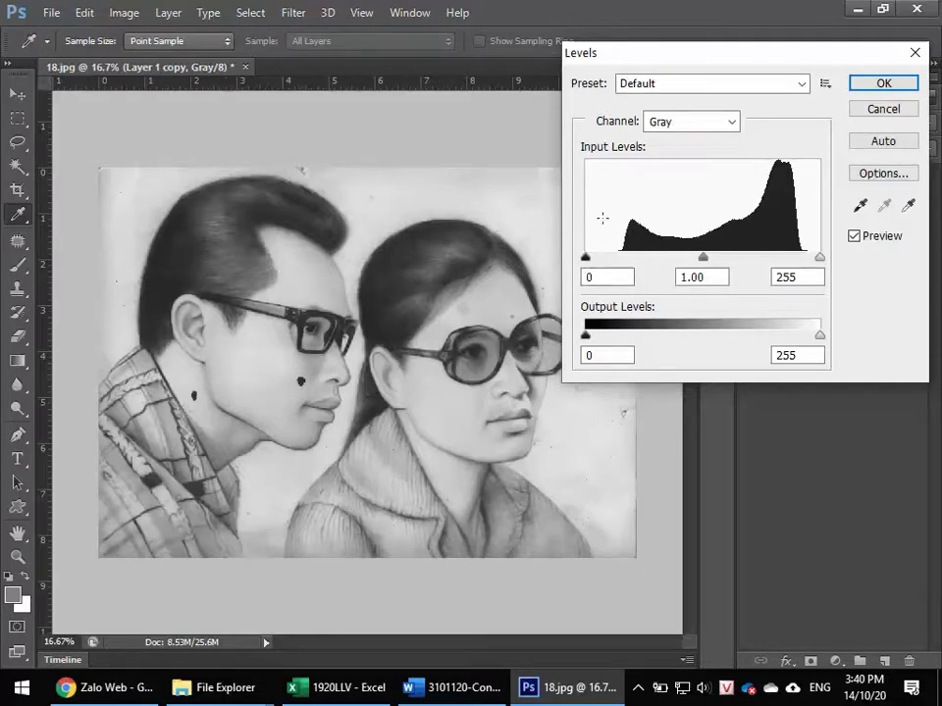
drag(588, 259, 624, 269)
drag(820, 259, 801, 259)
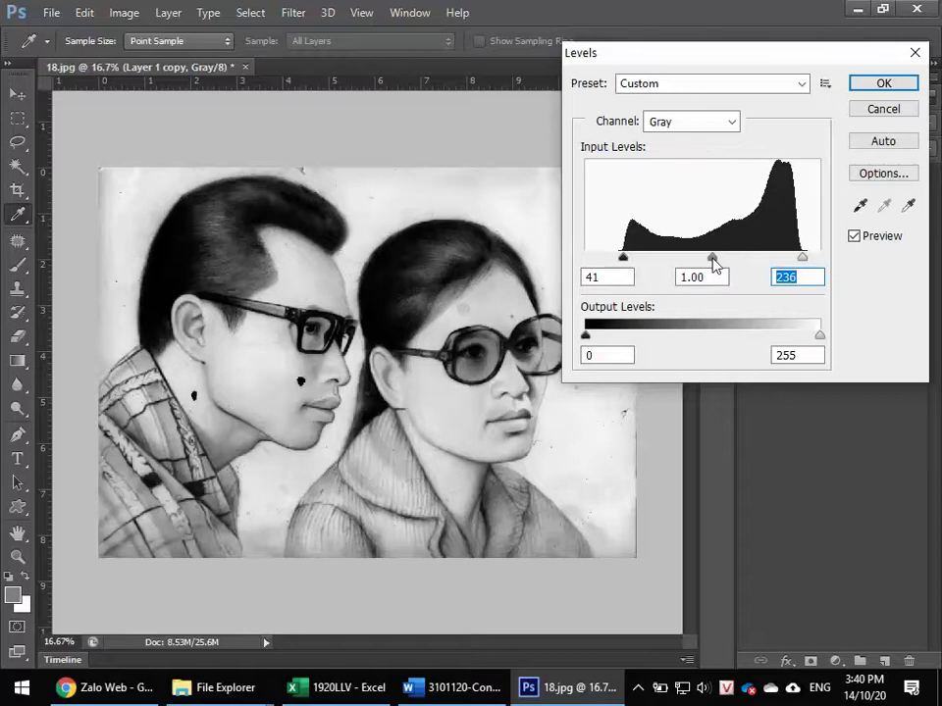
mouse_move(712, 261)
mouse_down()
mouse_move(646, 266)
mouse_move(709, 275)
mouse_up()
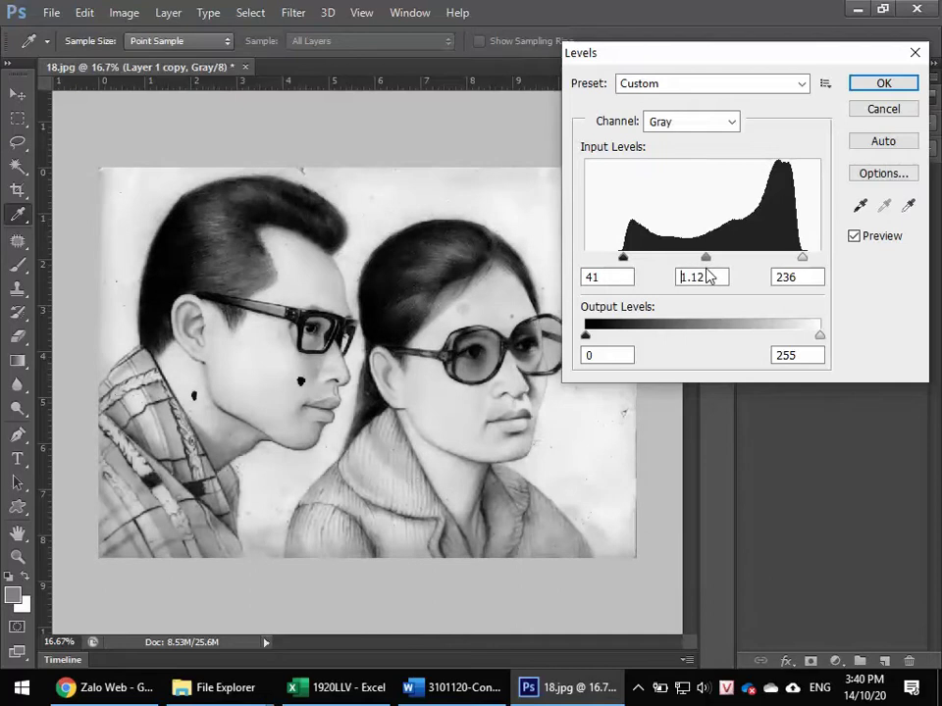
scroll(709, 276, down, 12)
scroll(708, 276, up, 15)
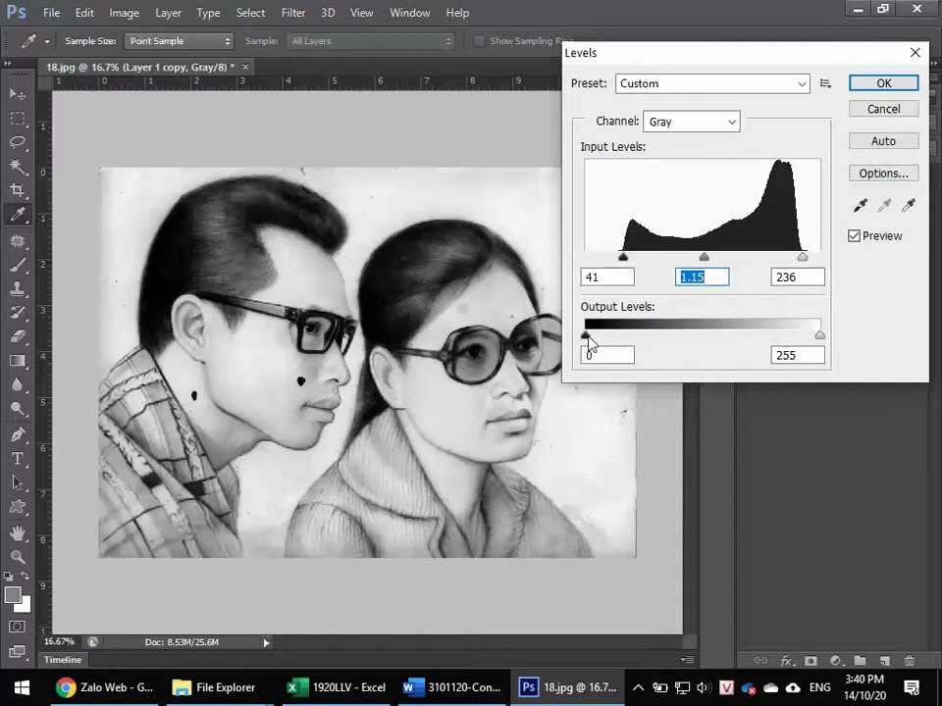
mouse_move(589, 337)
mouse_down()
mouse_move(629, 341)
mouse_move(586, 336)
mouse_up()
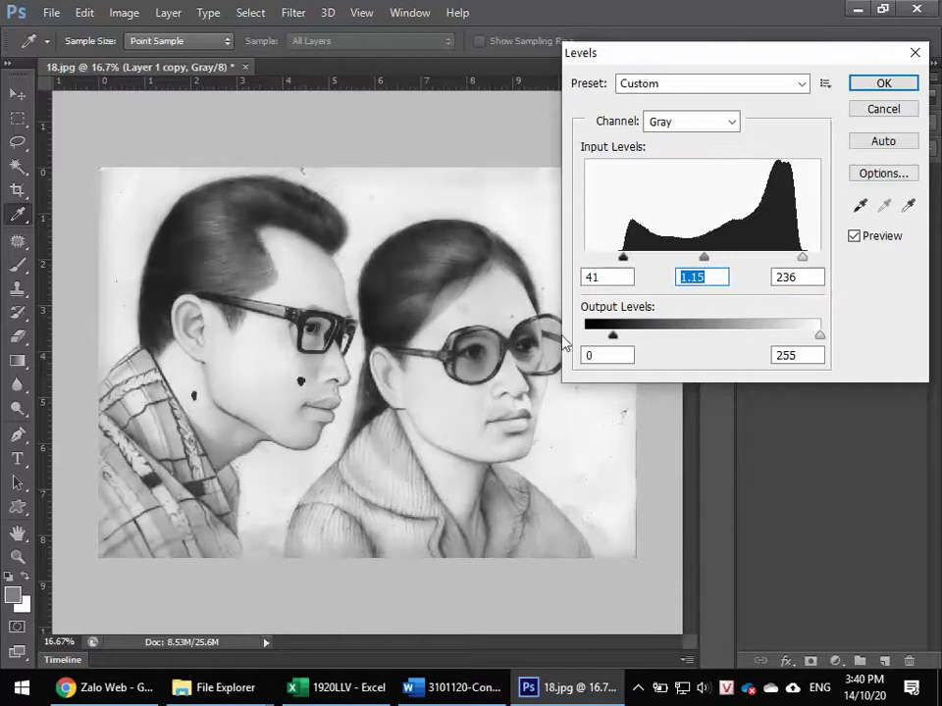
drag(821, 338, 925, 341)
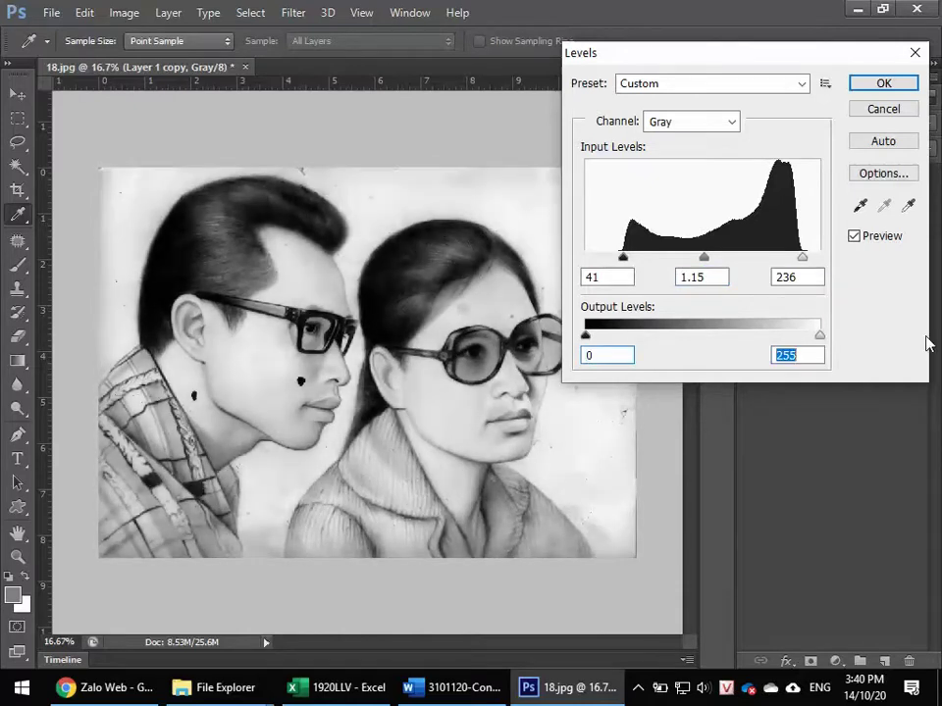
- Refine the Levels on Layer 1 copy to white input 234 and midtone 1.26, compare the preview, and apply the adjustment
click(801, 258)
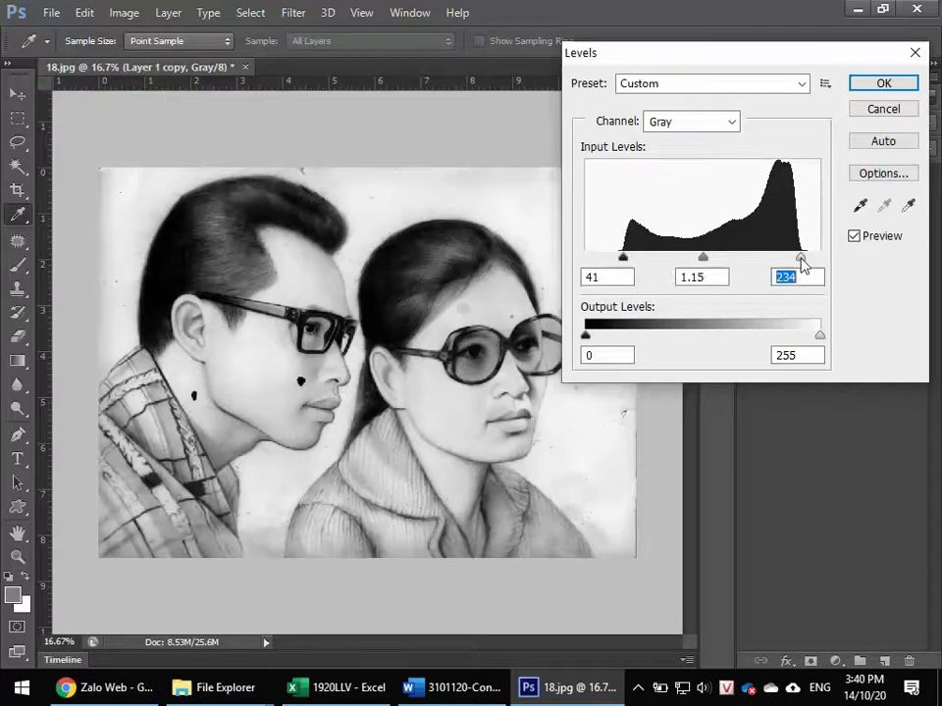
drag(709, 261, 698, 260)
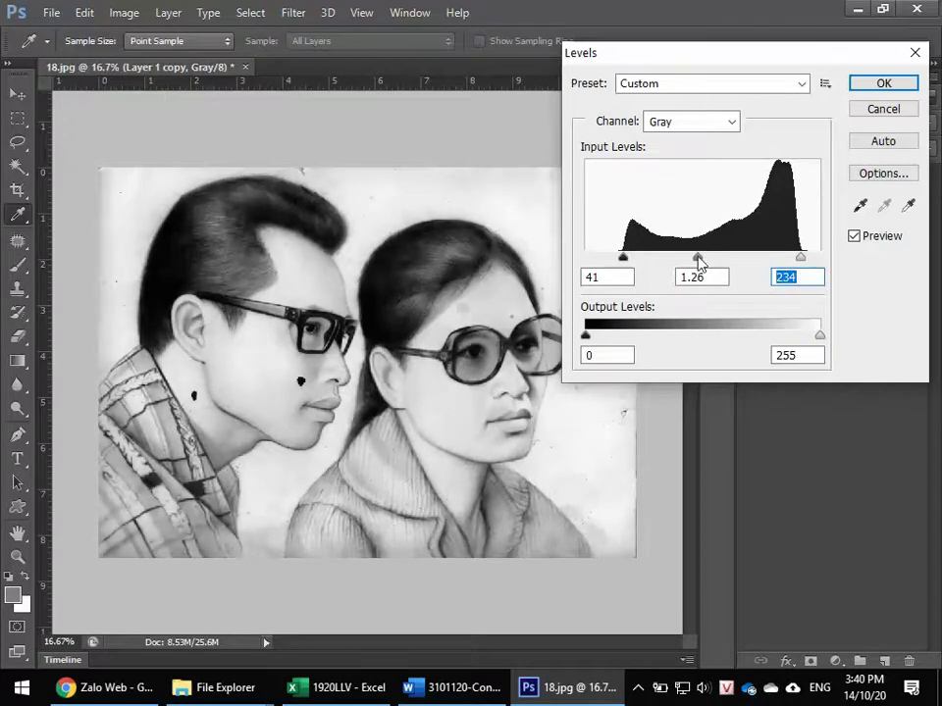
click(882, 246)
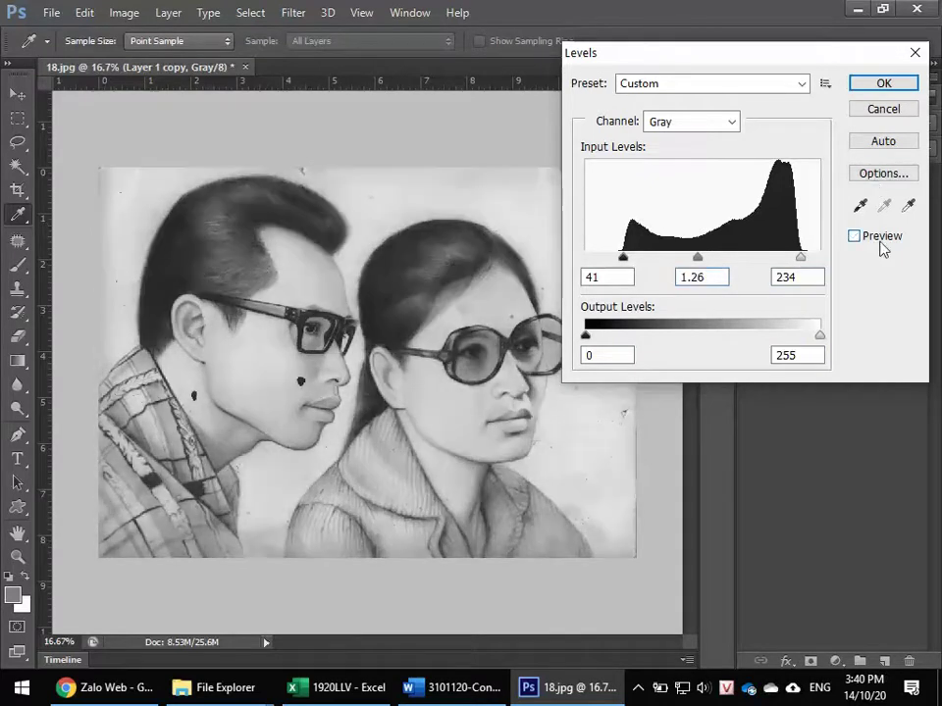
click(882, 245)
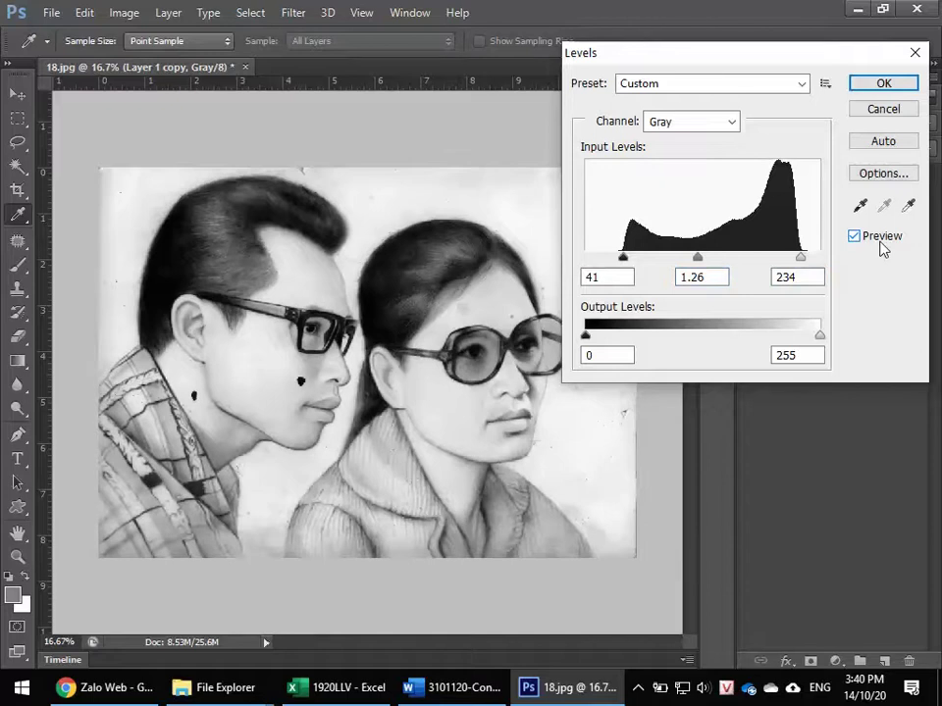
click(883, 84)
key(v)
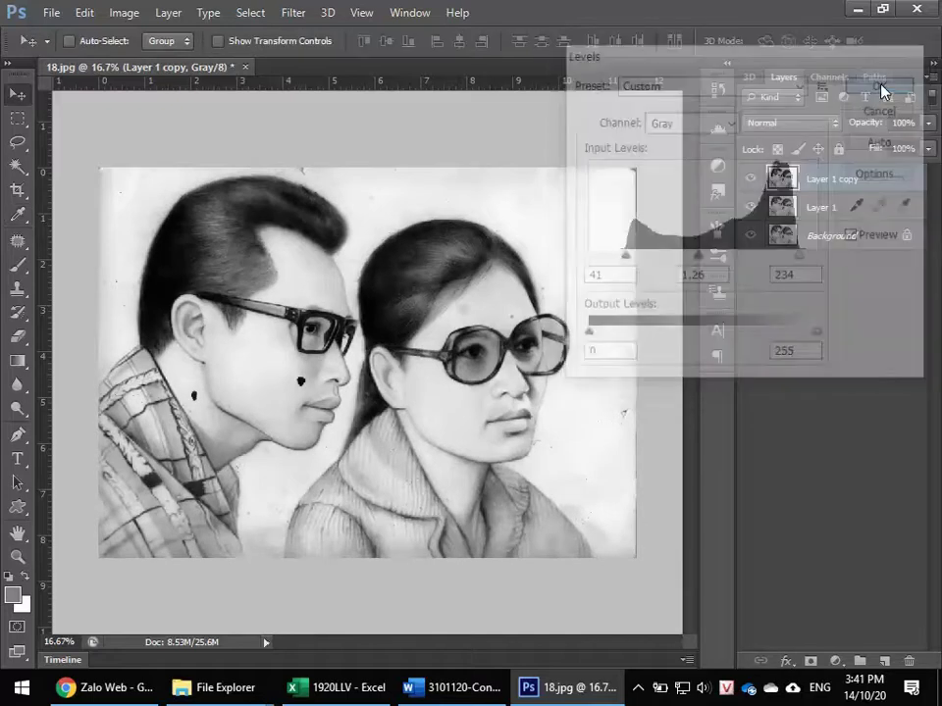
- Hide Layer 1 and Layer 1 copy, and duplicate the Background layer
click(751, 206)
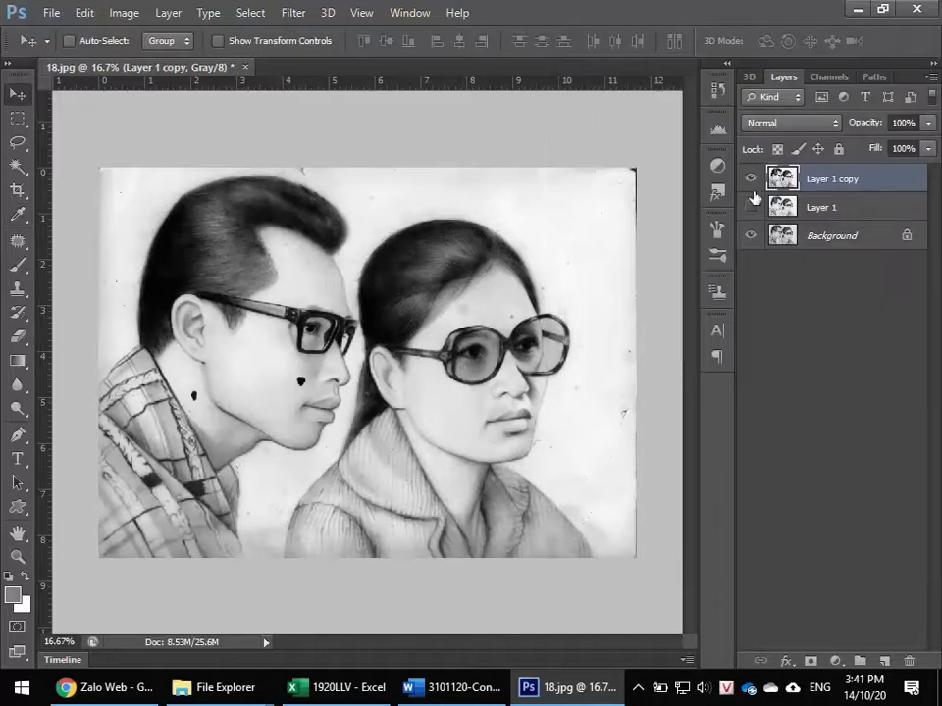
click(751, 179)
click(824, 207)
click(829, 246)
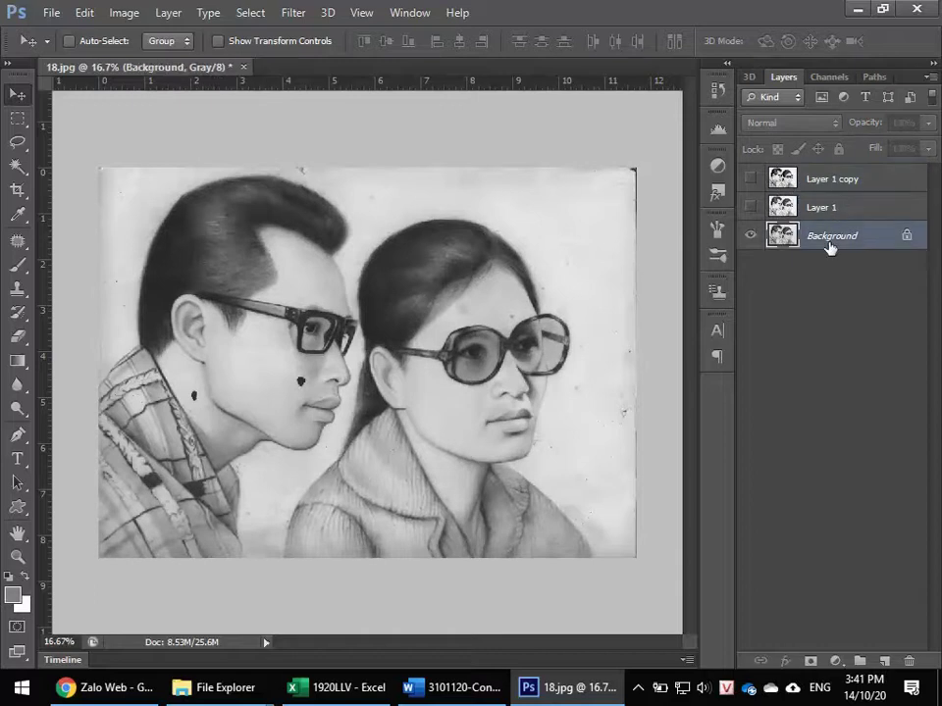
key(ctrl+j)
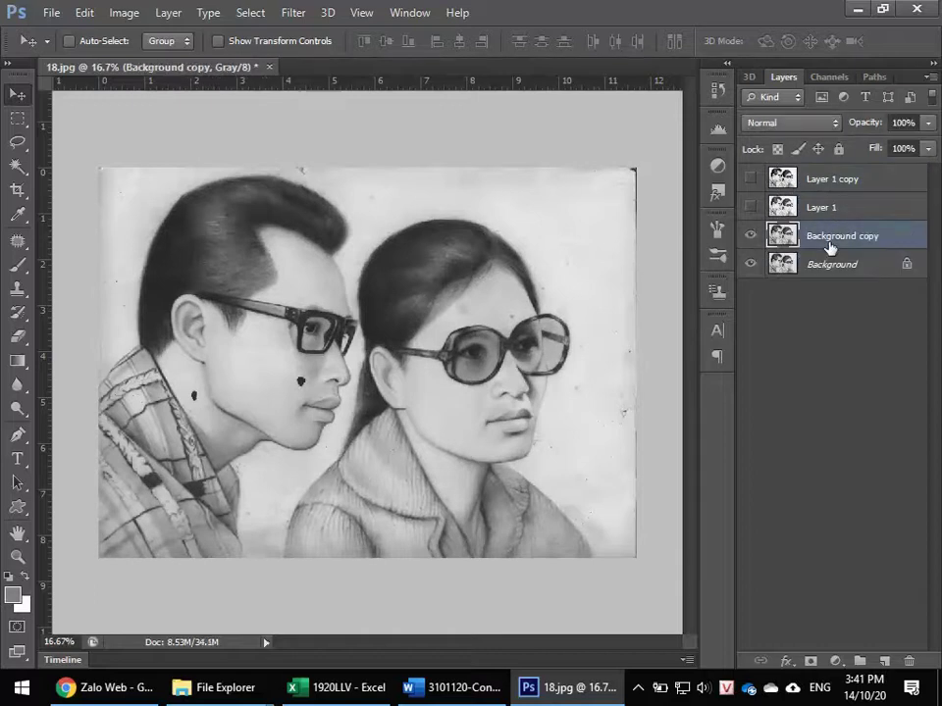
- Open the Curves adjustment for Background copy and place its dialog so the man's portrait stays in view
click(113, 14)
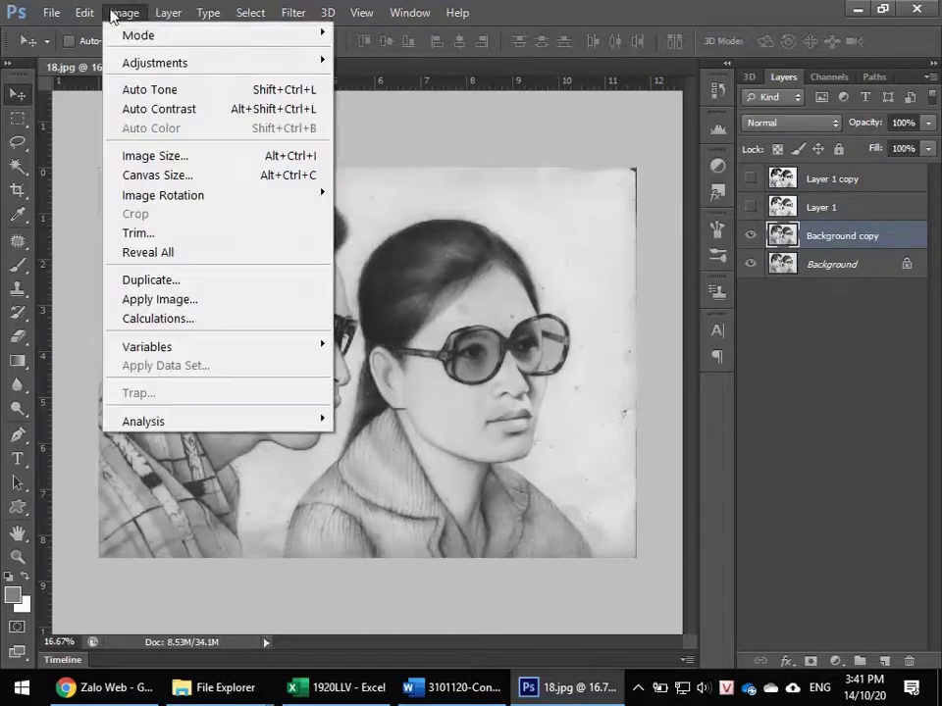
mouse_move(113, 62)
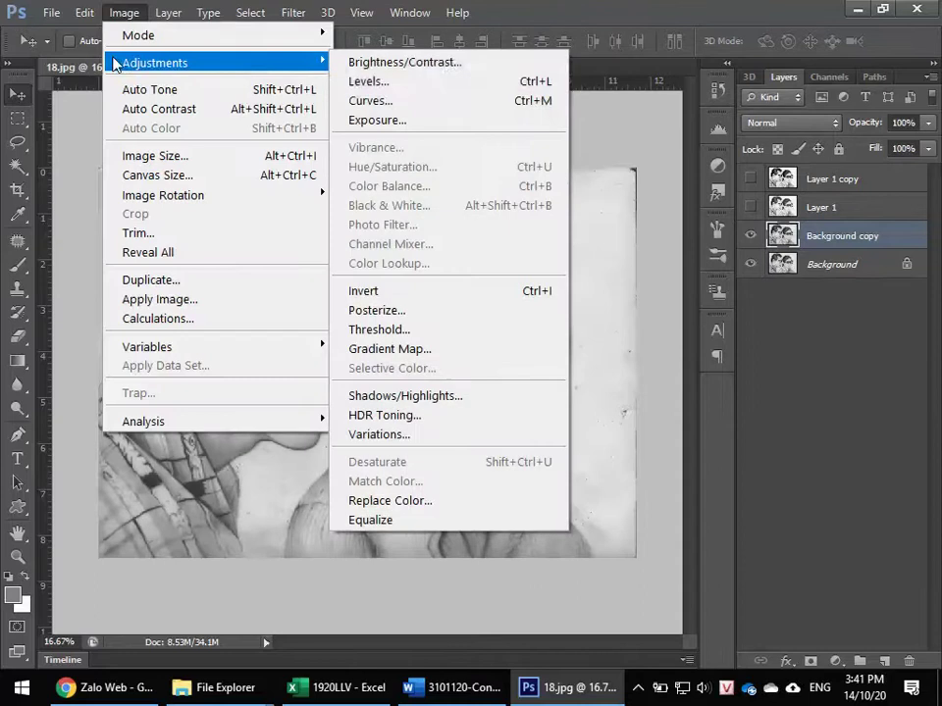
click(435, 101)
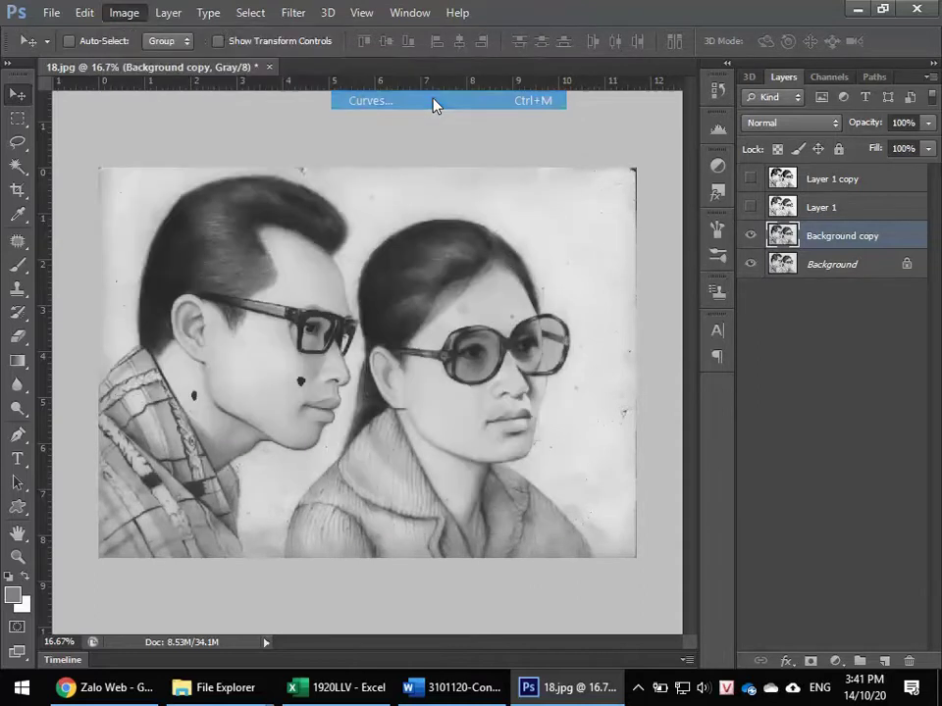
drag(829, 93, 504, 69)
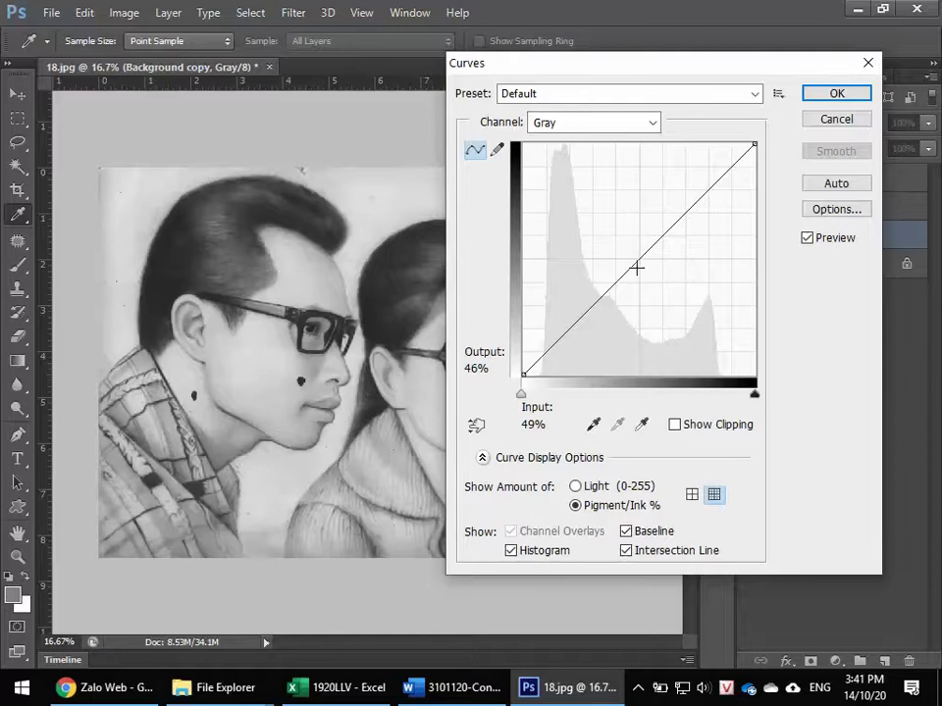
- Try the gray curve's midpoint at input 39, output 55 and at input 67, output 39, and return it to the diagonal
drag(637, 267, 613, 249)
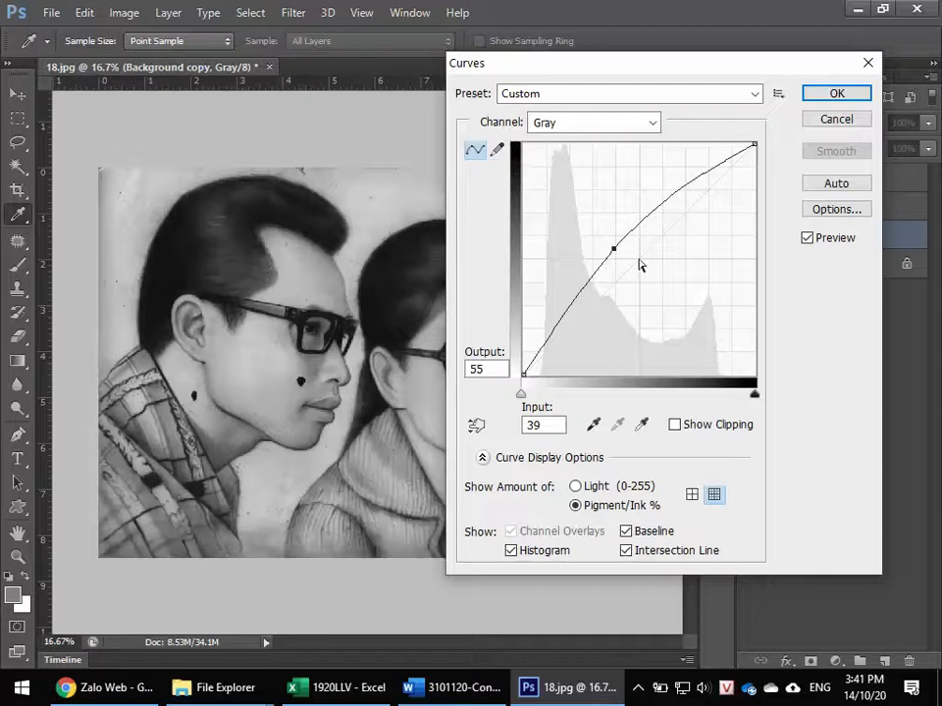
drag(614, 249, 677, 284)
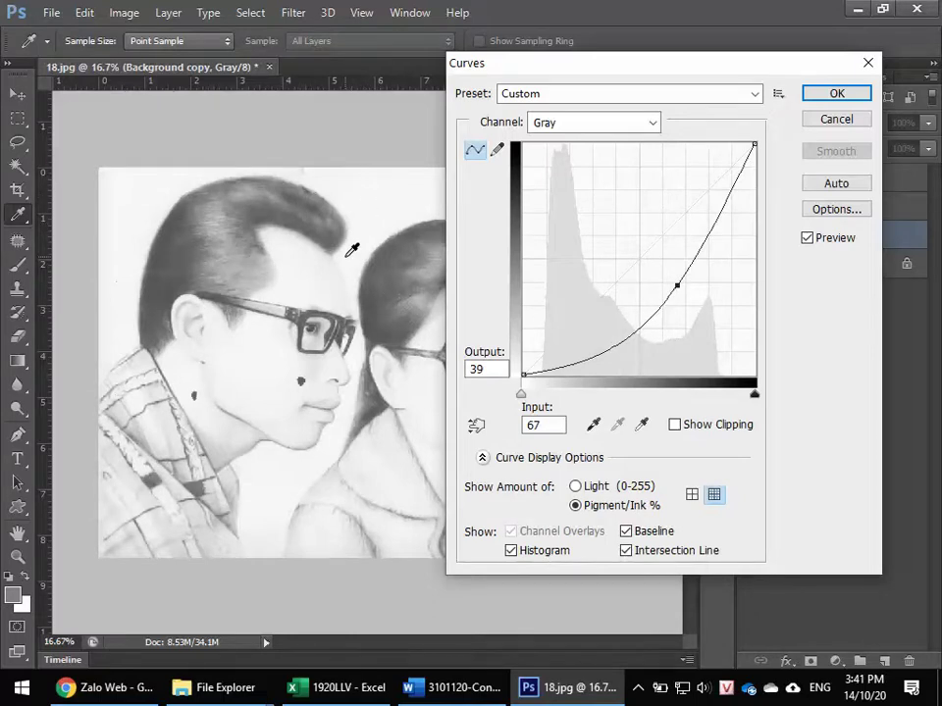
drag(677, 286, 642, 260)
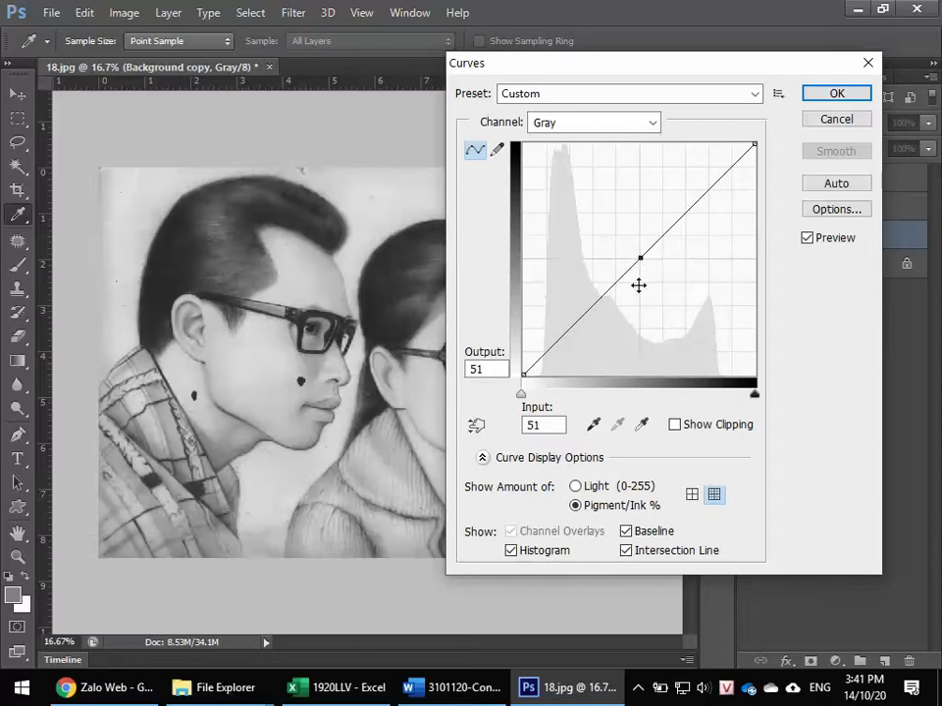
- Apply an S-shaped curve to Background copy with input/output points 50/51, 70/87 and 31/21, comparing the preview before confirming
drag(641, 258, 638, 258)
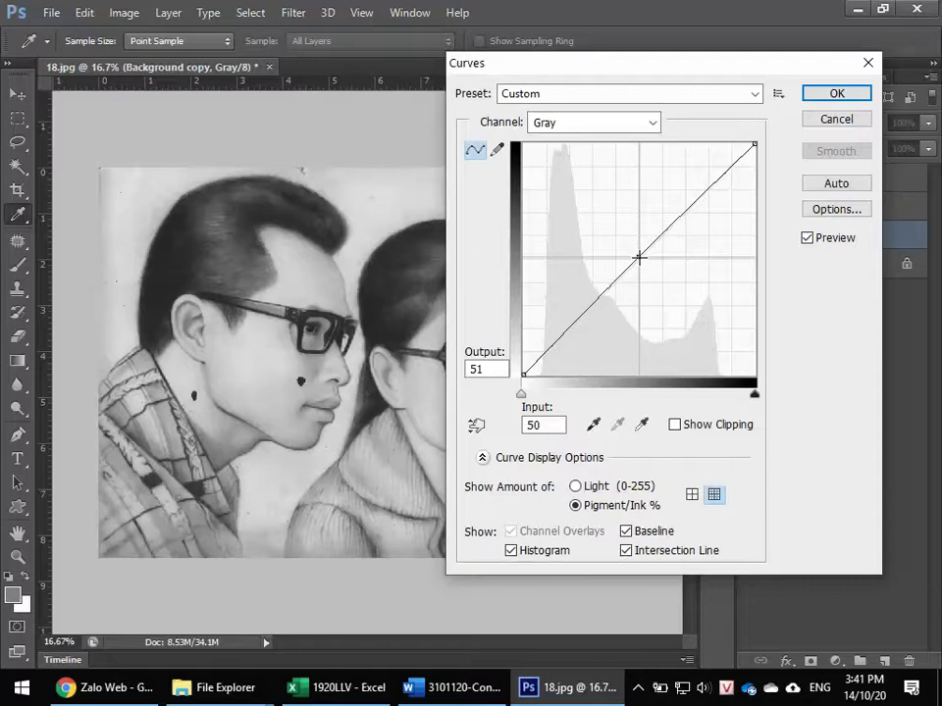
drag(698, 197, 685, 174)
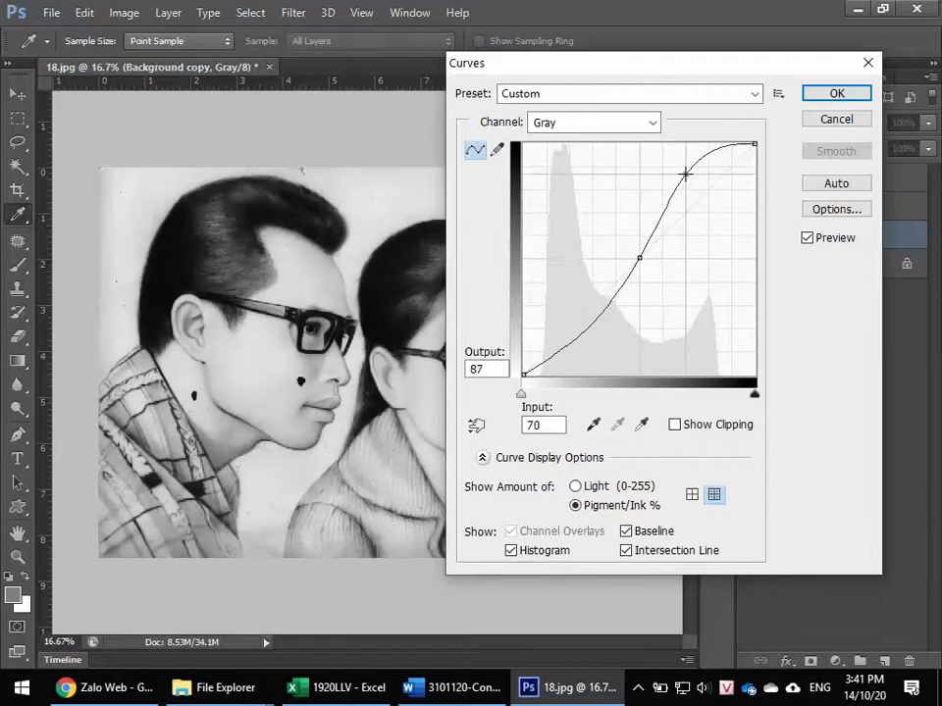
mouse_move(594, 330)
mouse_down()
mouse_move(603, 335)
mouse_move(597, 327)
mouse_up()
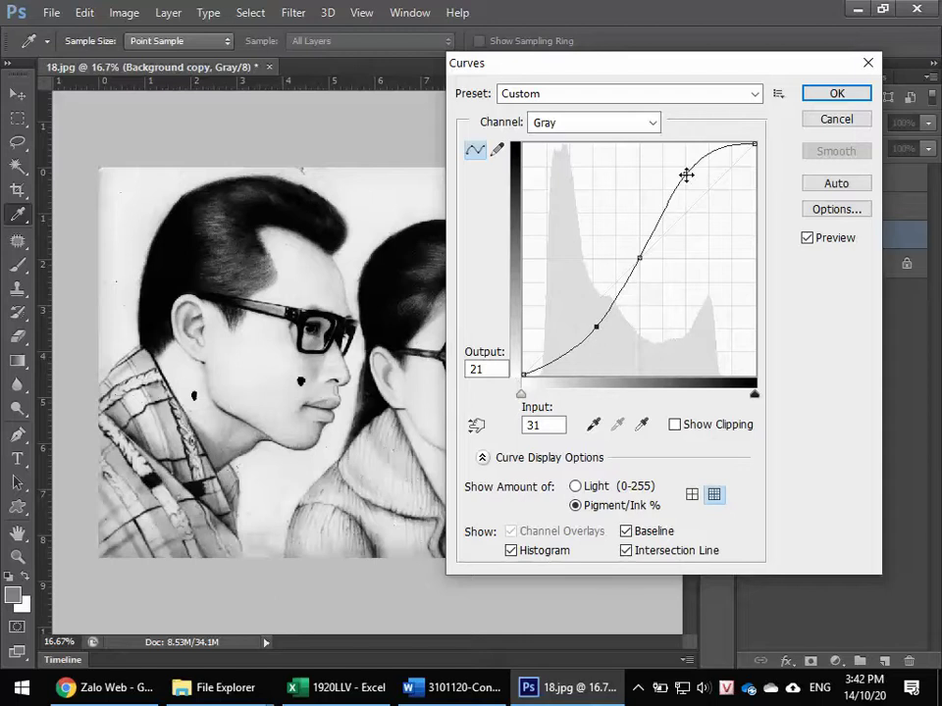
click(832, 242)
click(834, 246)
click(867, 94)
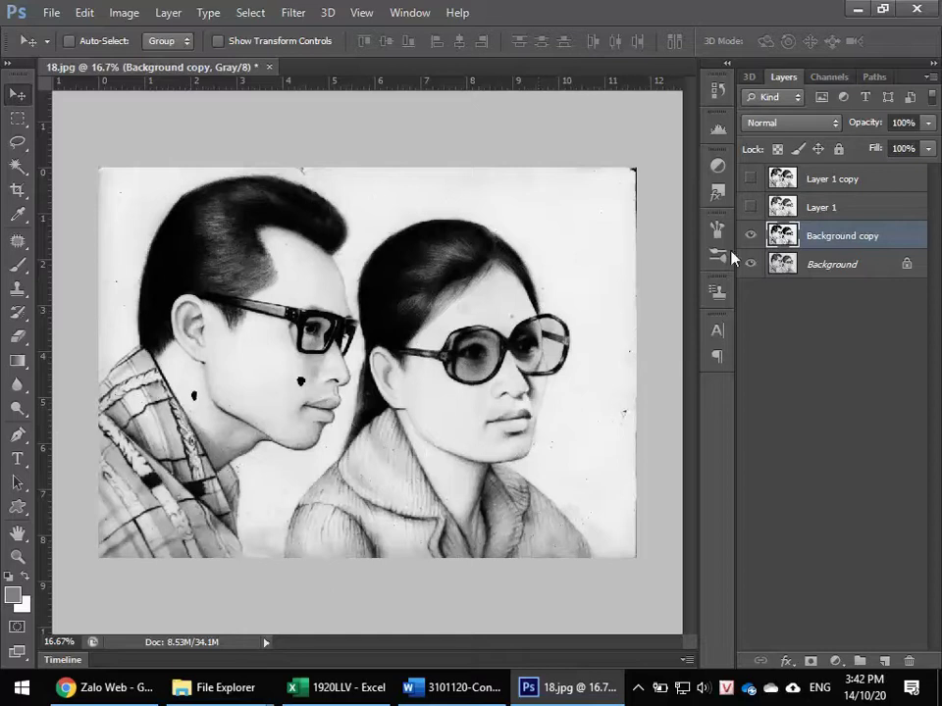
- Compare the Curves result with Layer 1 and Layer 1 copy by toggling their visibility, leaving both hidden and Background copy active
click(751, 207)
click(751, 208)
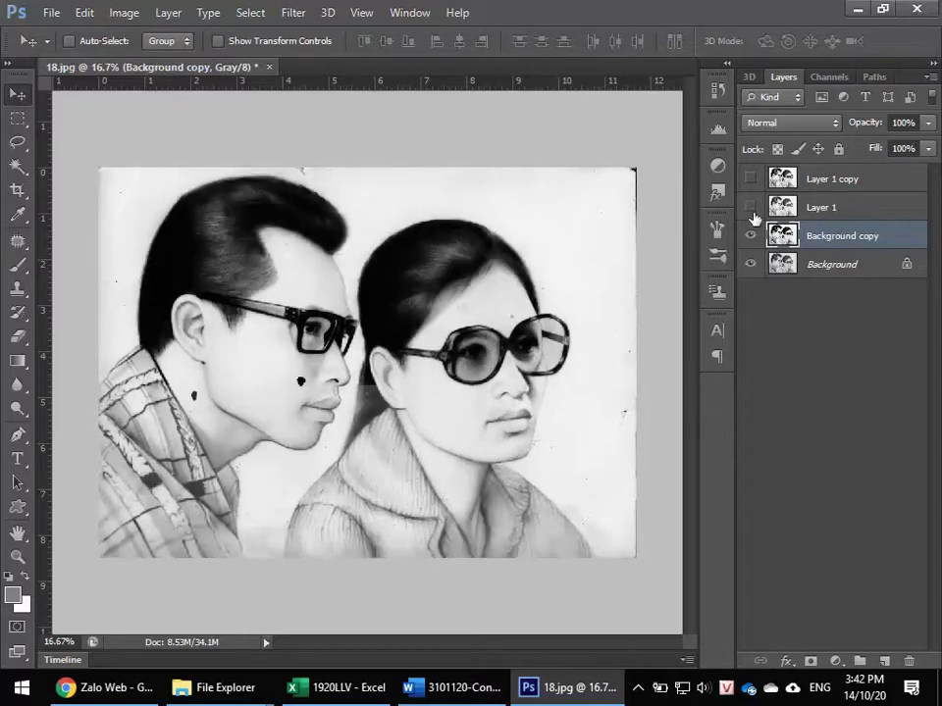
click(753, 180)
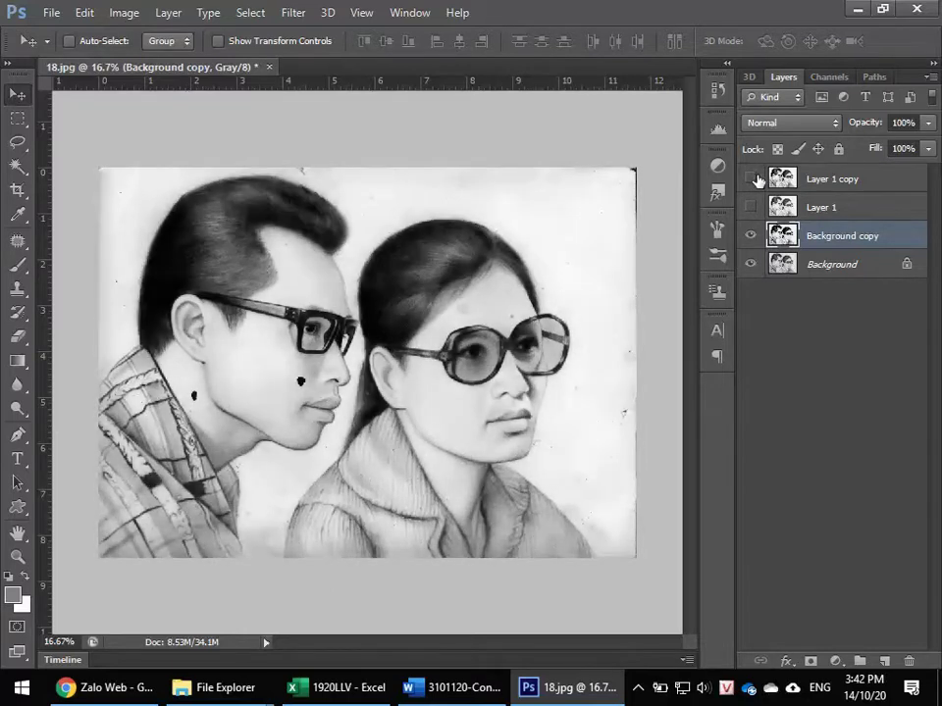
click(752, 179)
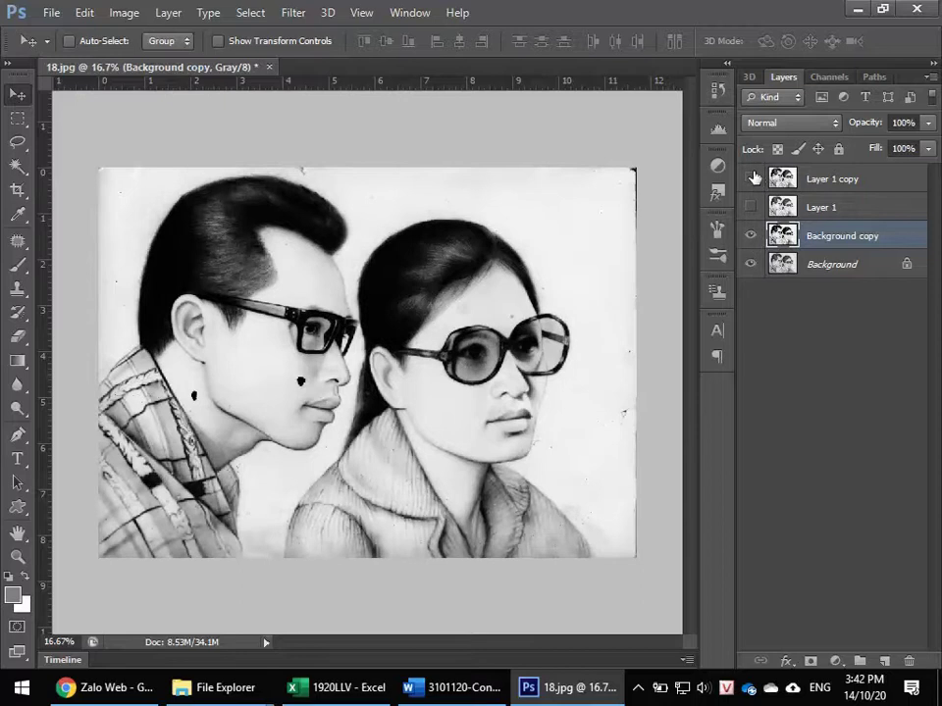
click(754, 178)
click(753, 178)
click(815, 182)
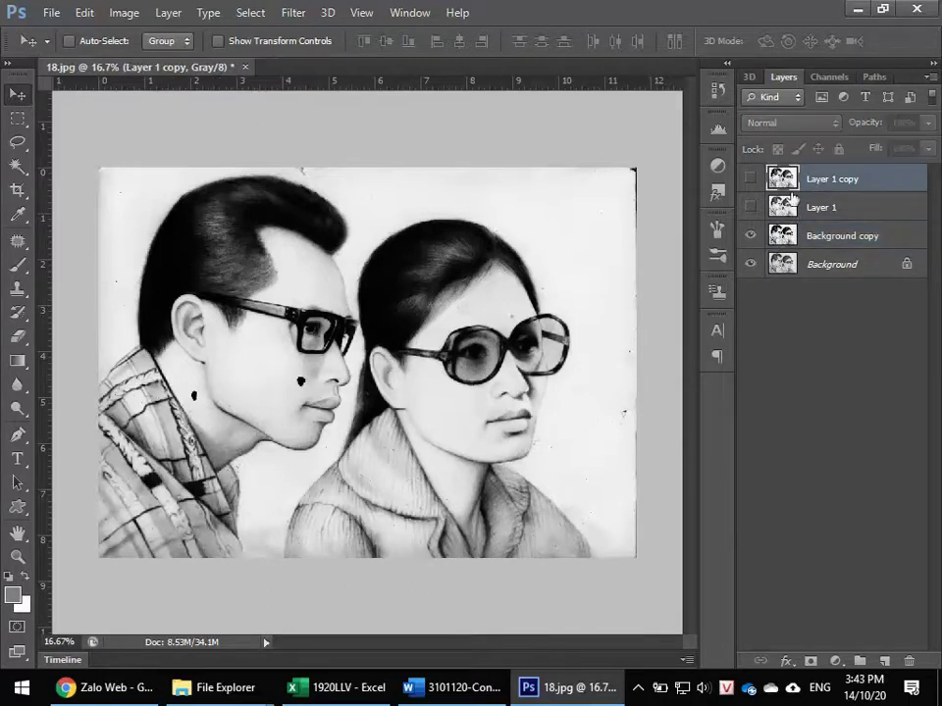
click(817, 244)
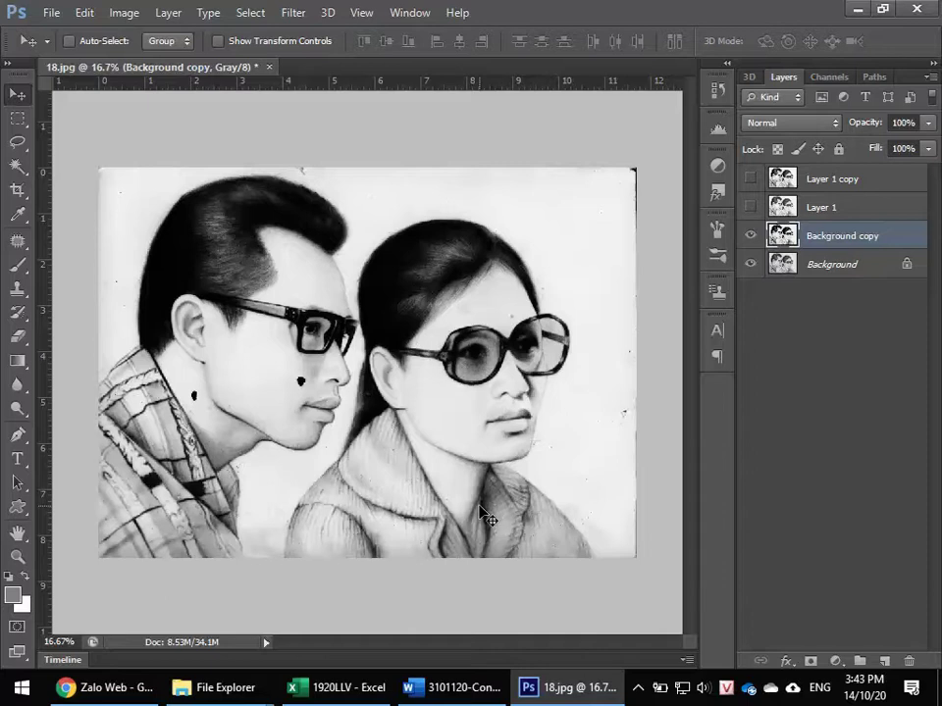
- Examine the black spot on the man's cheek up close and review the healing and Clone Stamp tools available for retouching it
scroll(314, 387, up, 3)
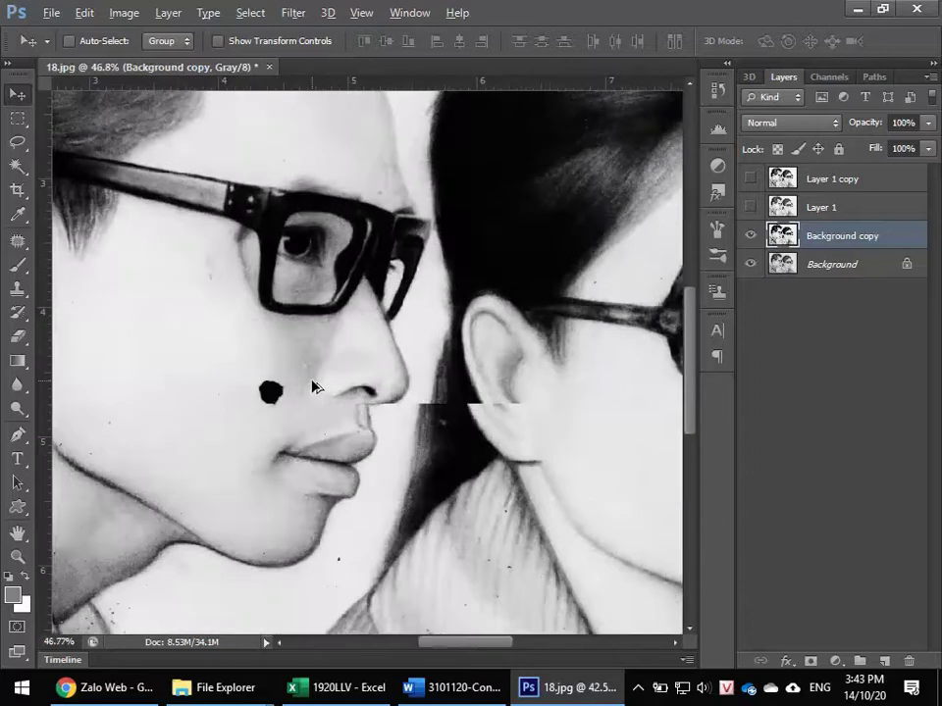
scroll(314, 387, up, 3)
drag(208, 526, 465, 491)
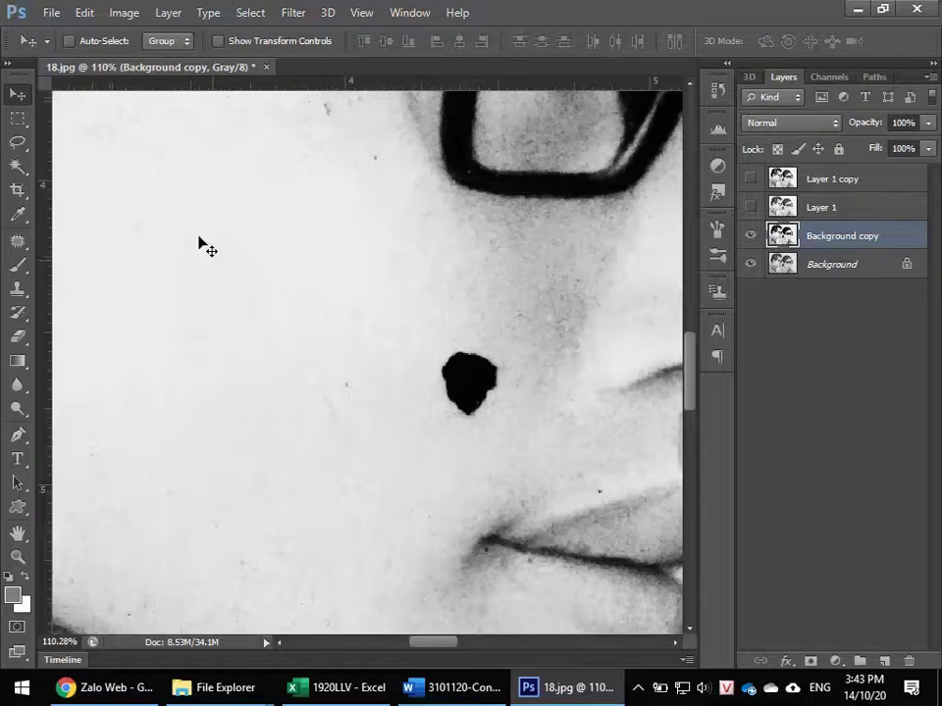
click(19, 245)
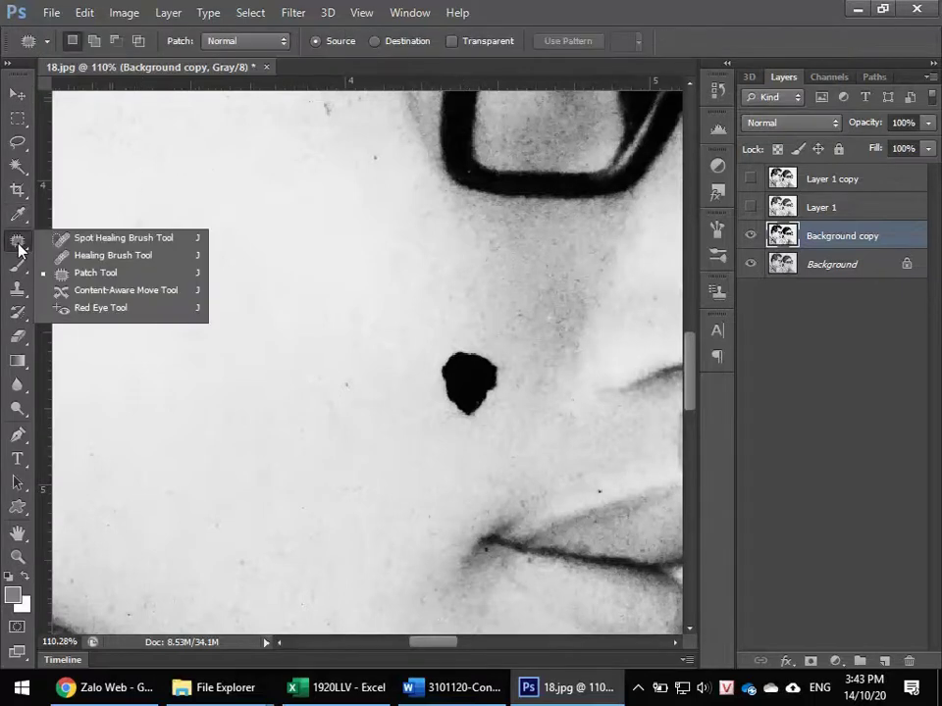
click(20, 167)
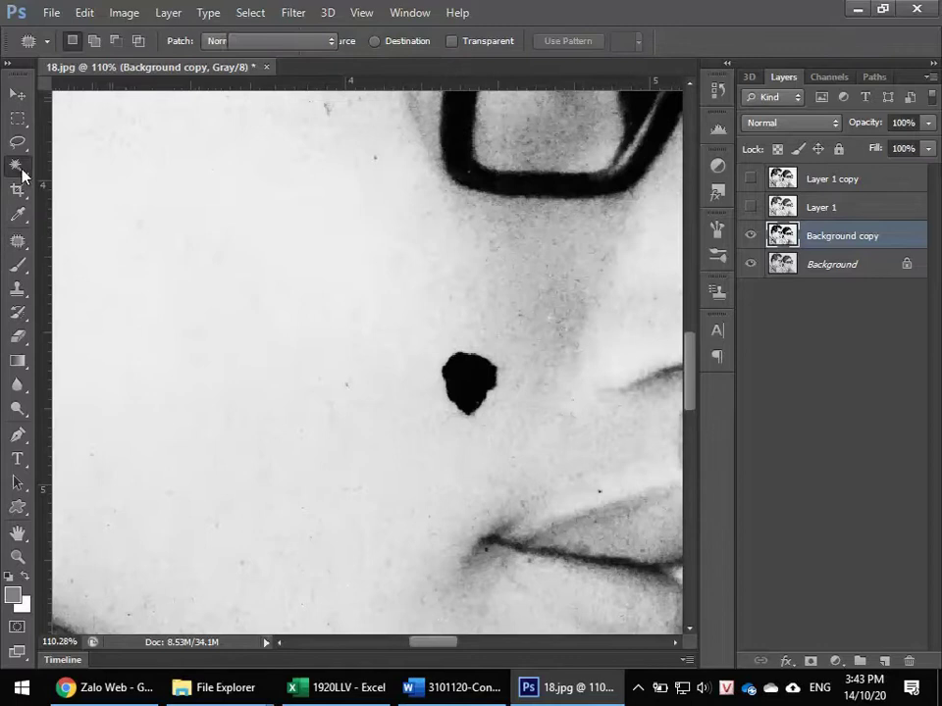
click(19, 210)
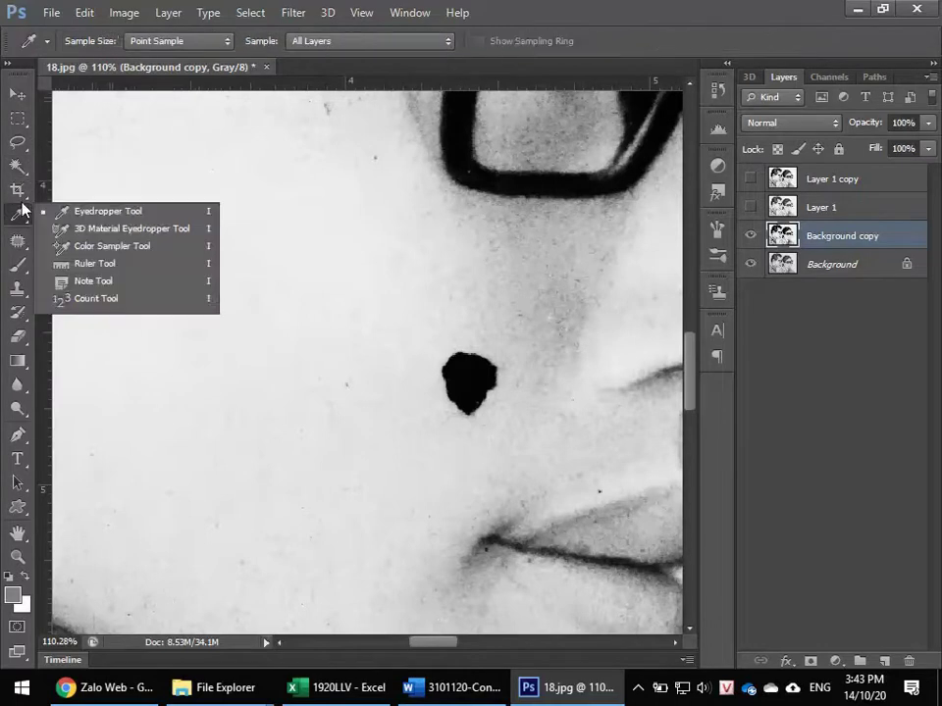
click(20, 193)
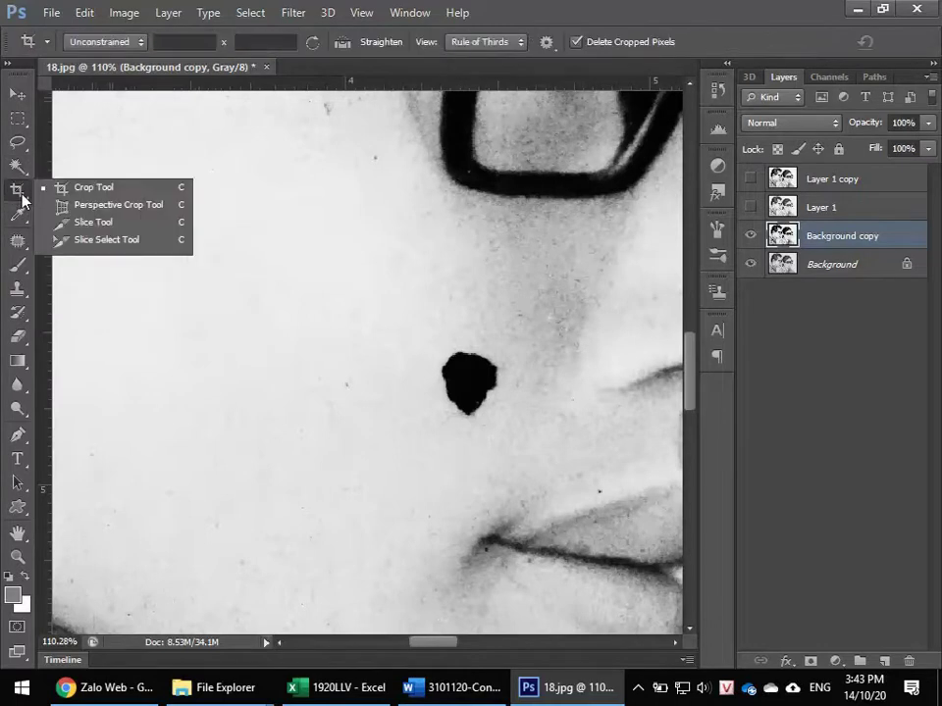
click(19, 212)
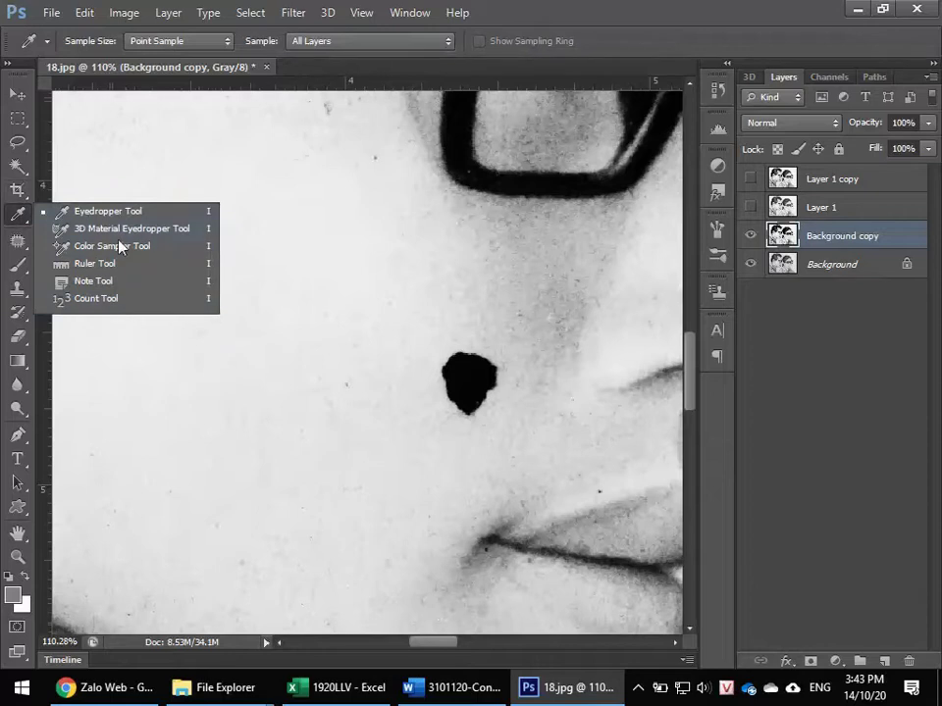
click(17, 243)
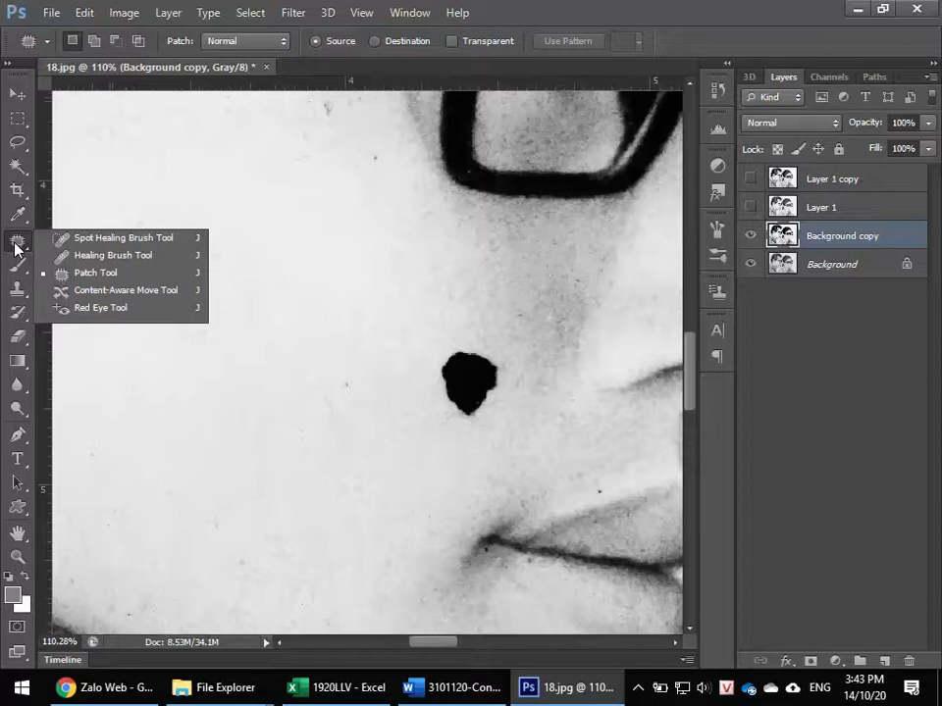
click(18, 298)
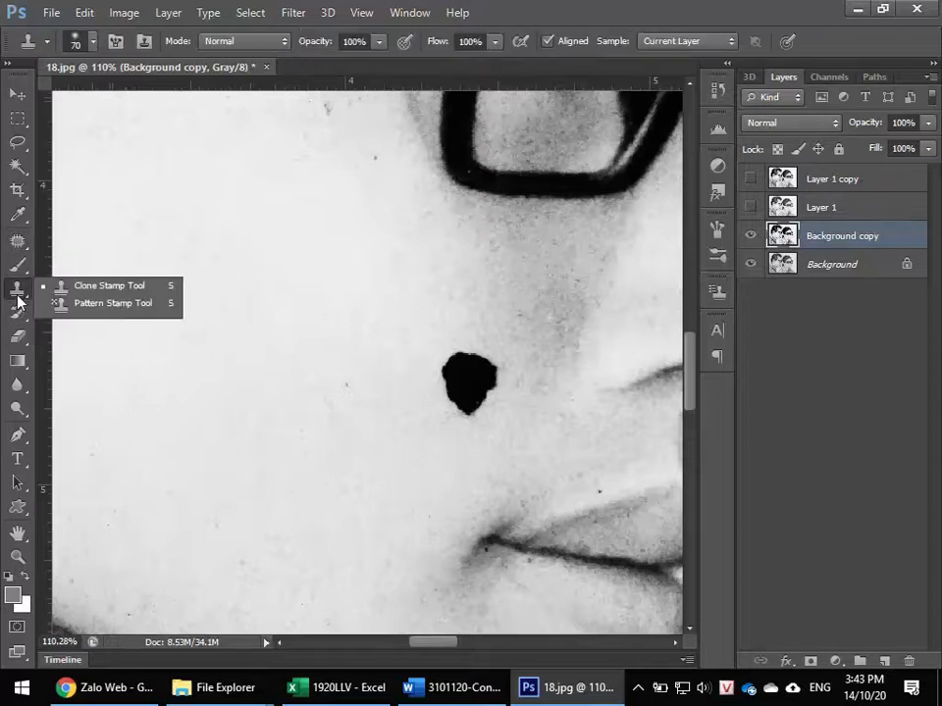
click(17, 248)
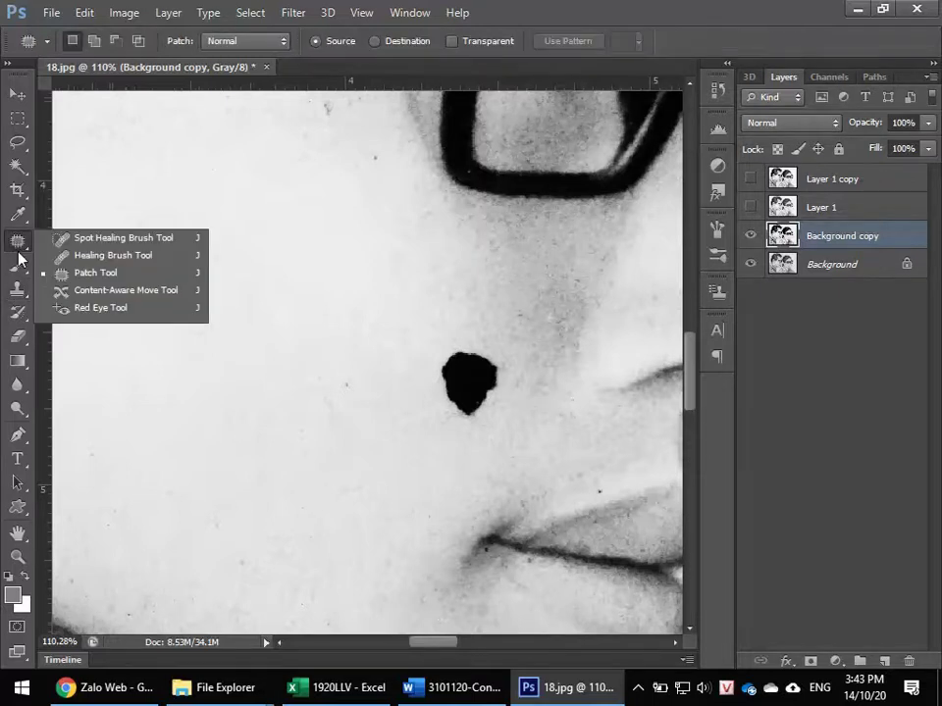
click(18, 289)
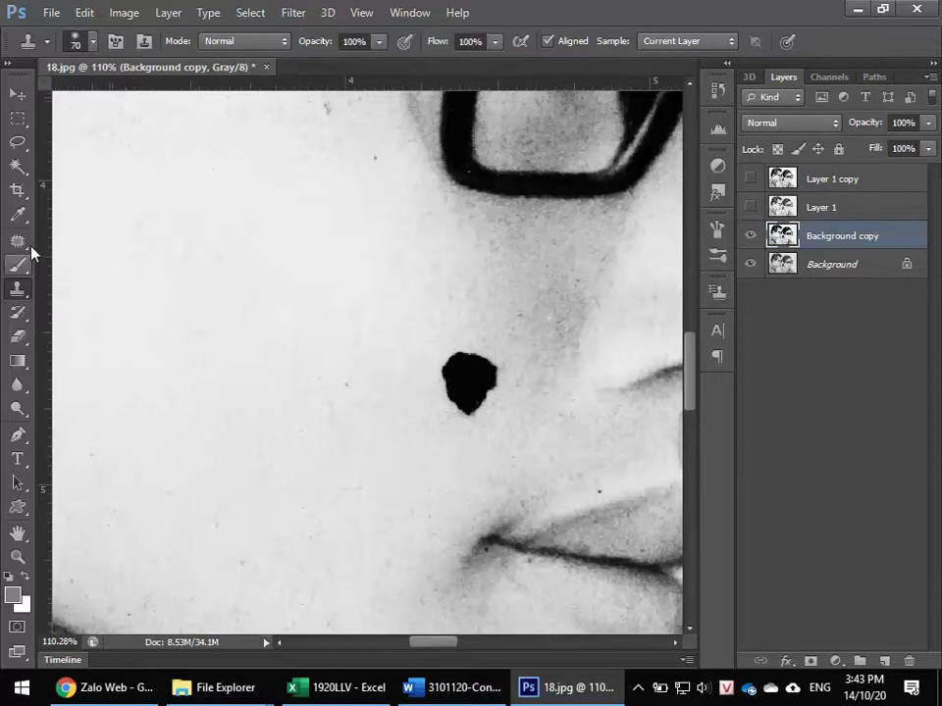
- Select the Clone Stamp Tool and try it on the man's cheek without defining a source point
click(22, 296)
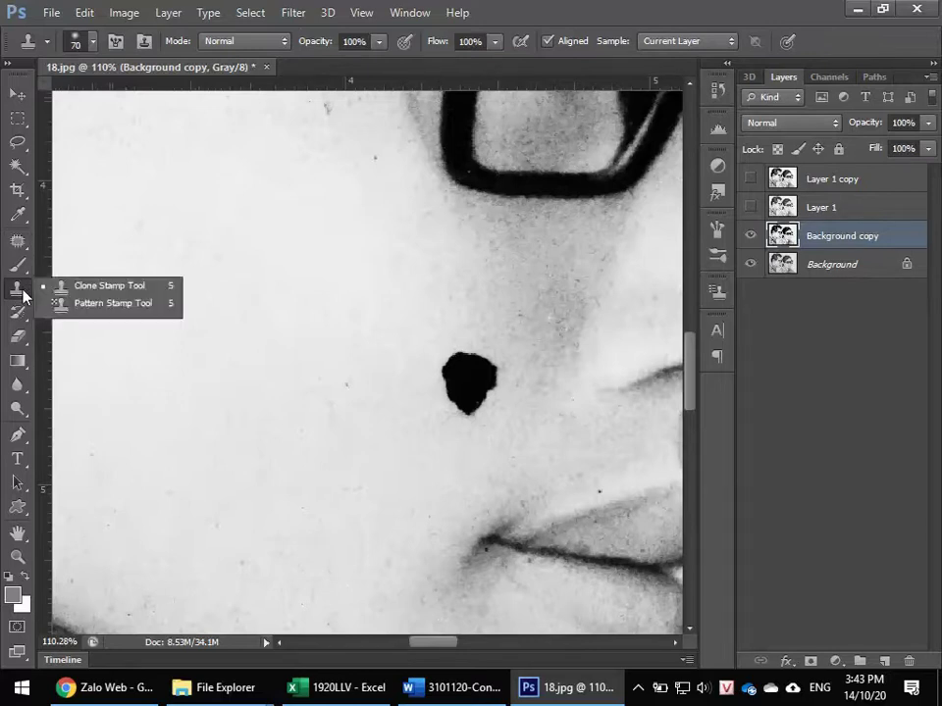
click(118, 287)
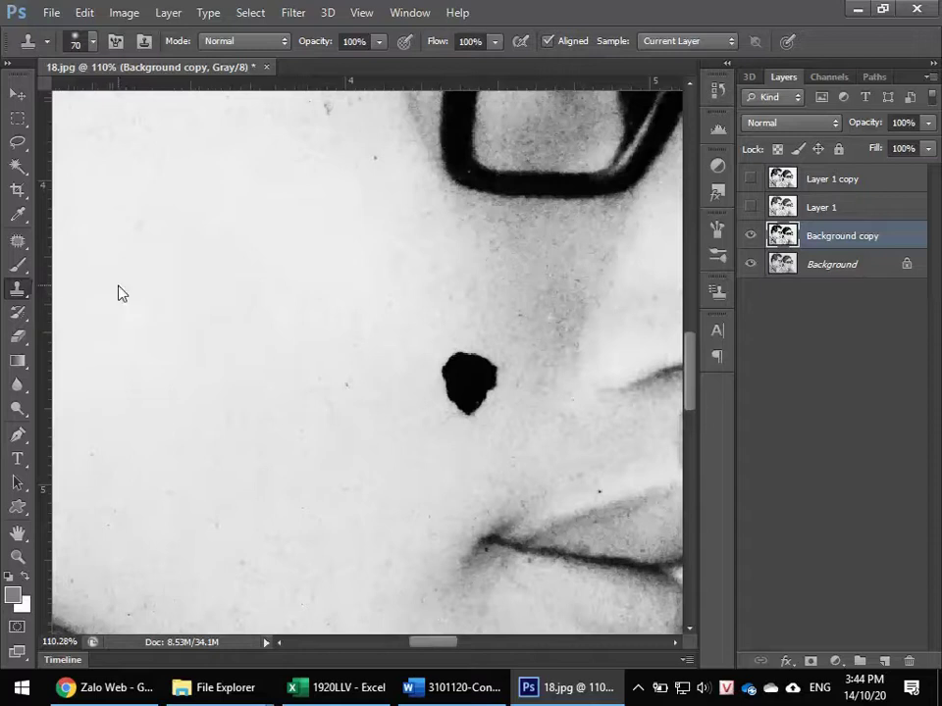
click(339, 230)
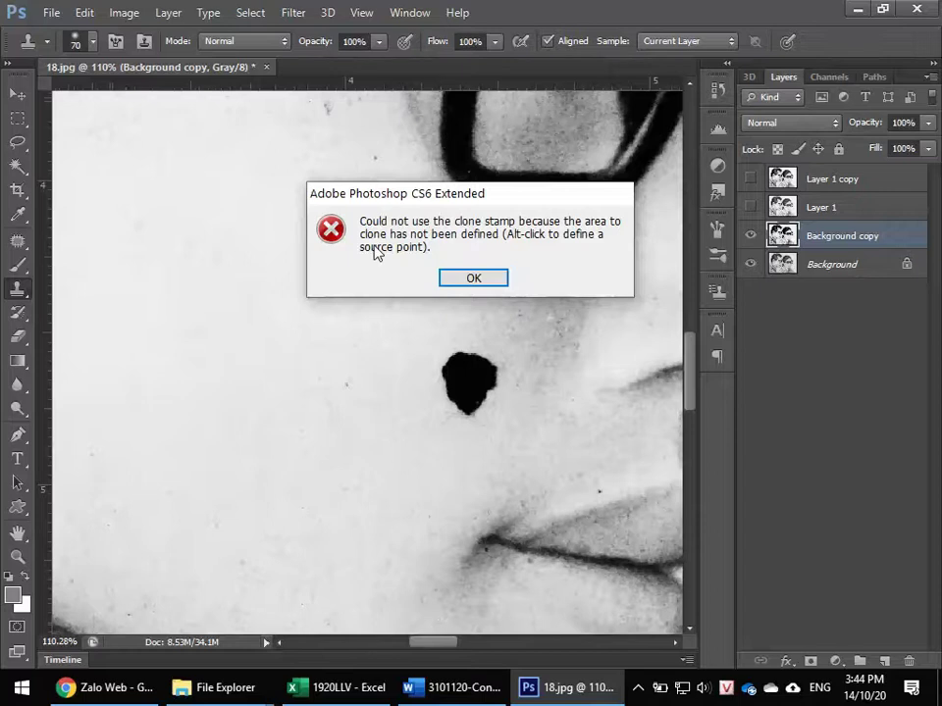
click(453, 280)
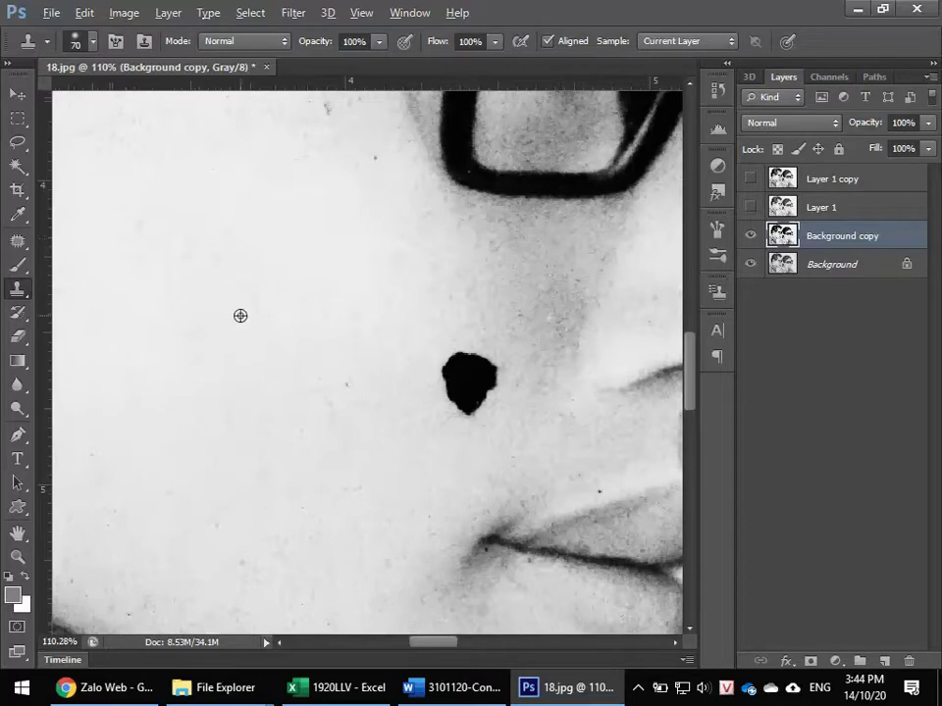
- Sample the skin above the black cheek spot, try cloning it over the spot, and undo the strokes
alt+click(450, 281)
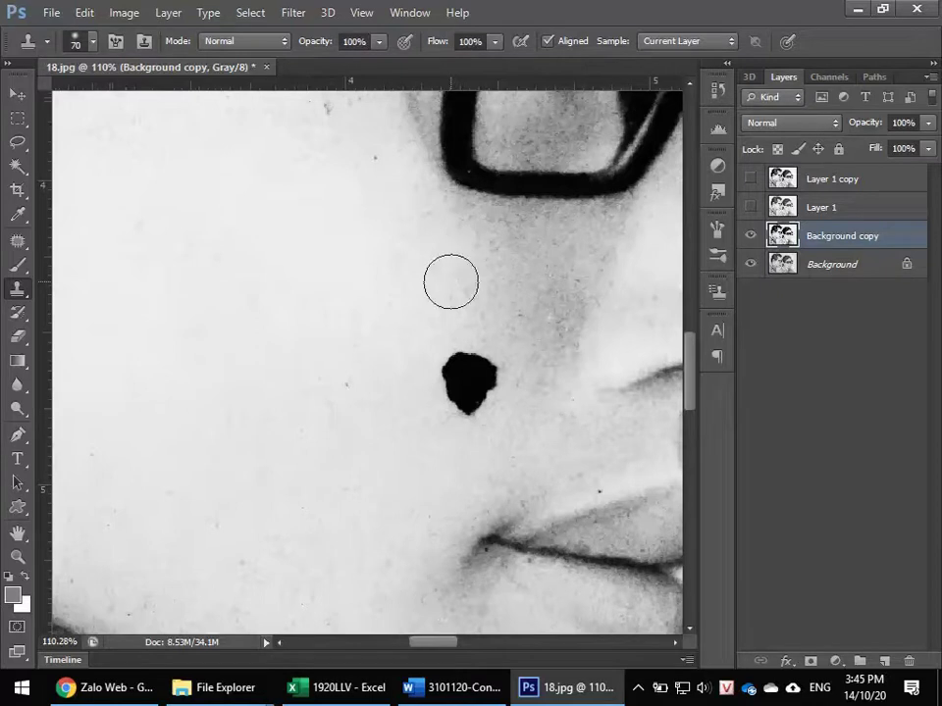
mouse_move(454, 322)
mouse_down()
mouse_move(467, 385)
mouse_move(469, 378)
mouse_up()
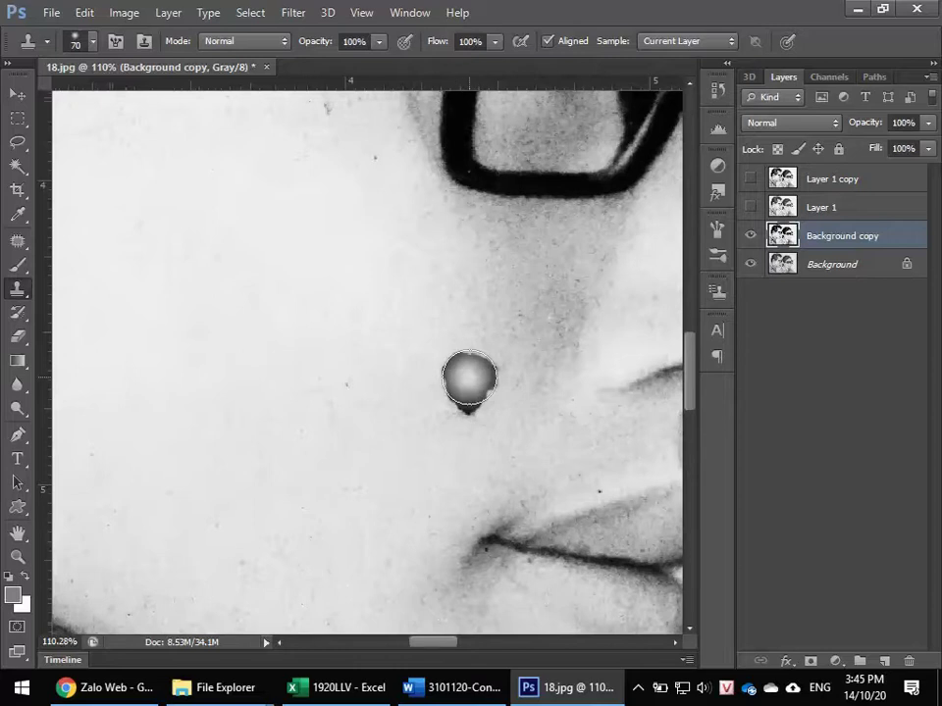
key(ctrl+alt+z)
key(ctrl+alt+z)
key(ctrl+alt+z)
key(ctrl+alt+z)
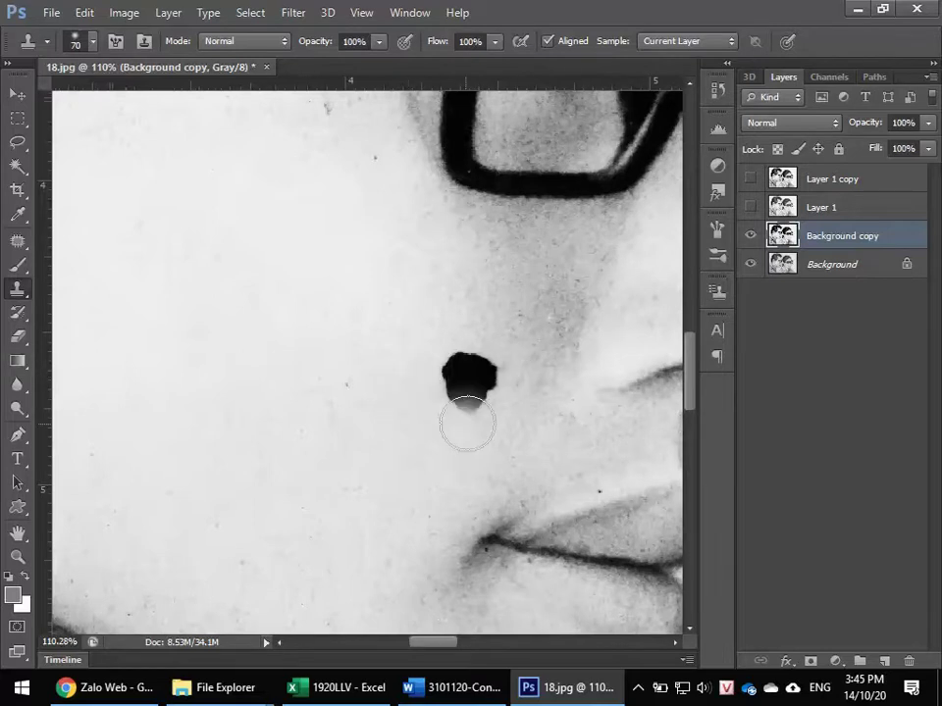
- Try covering the whole black cheek spot with soft 70 px clone strokes at 0% hardness, and undo them
click(467, 383)
click(468, 381)
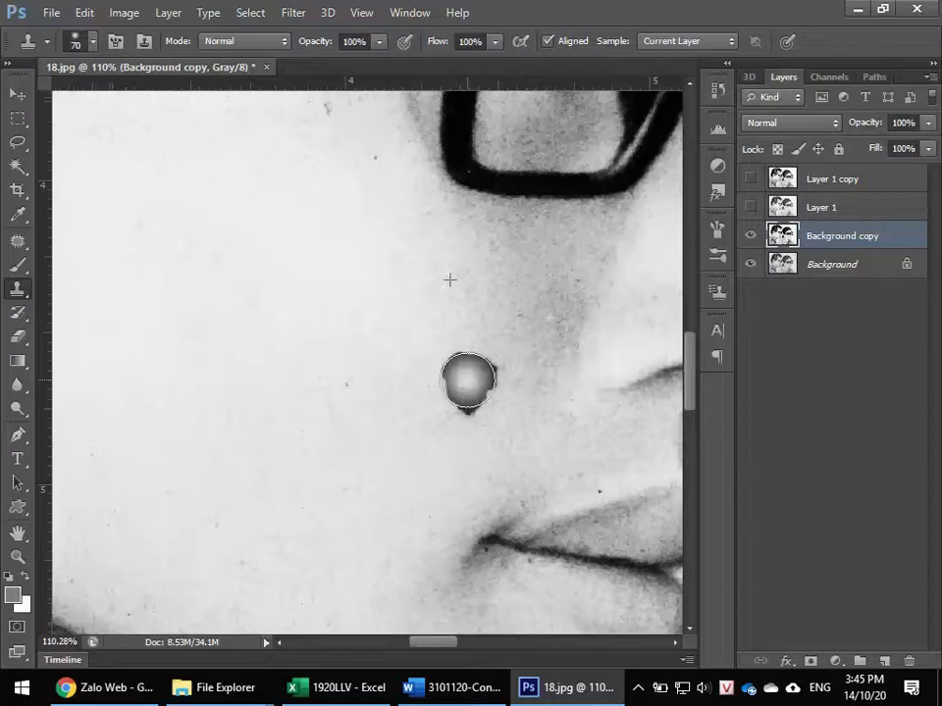
click(478, 398)
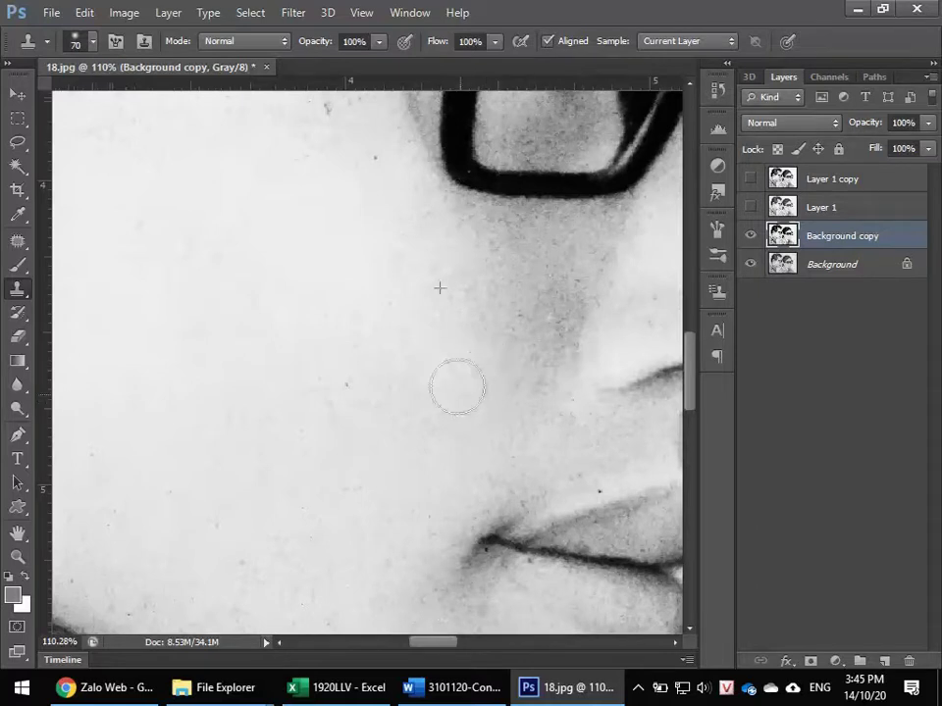
click(458, 393)
drag(459, 393, 475, 353)
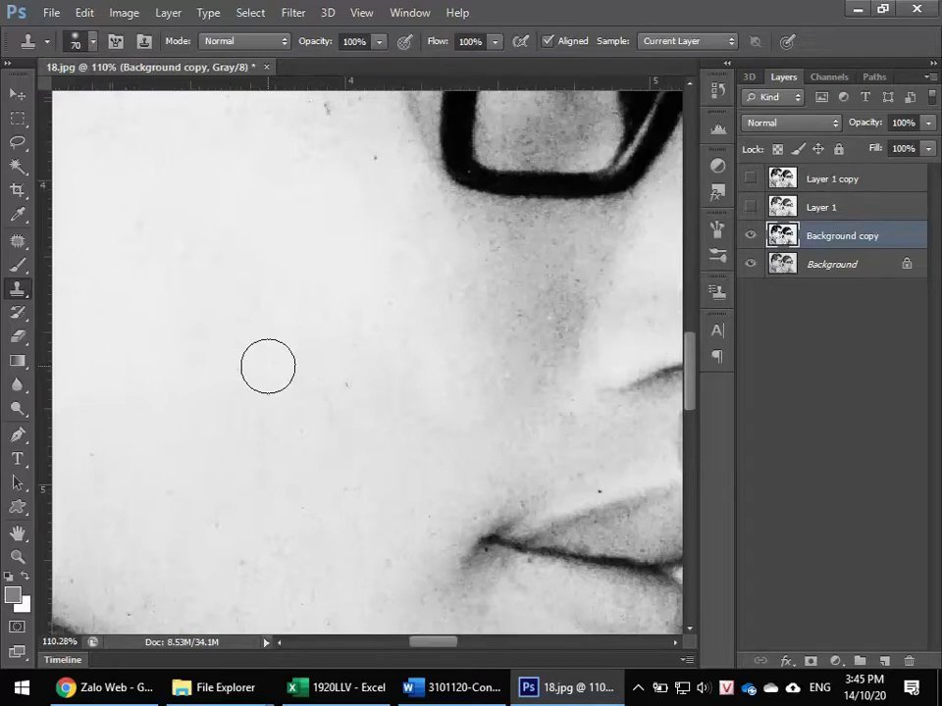
click(95, 47)
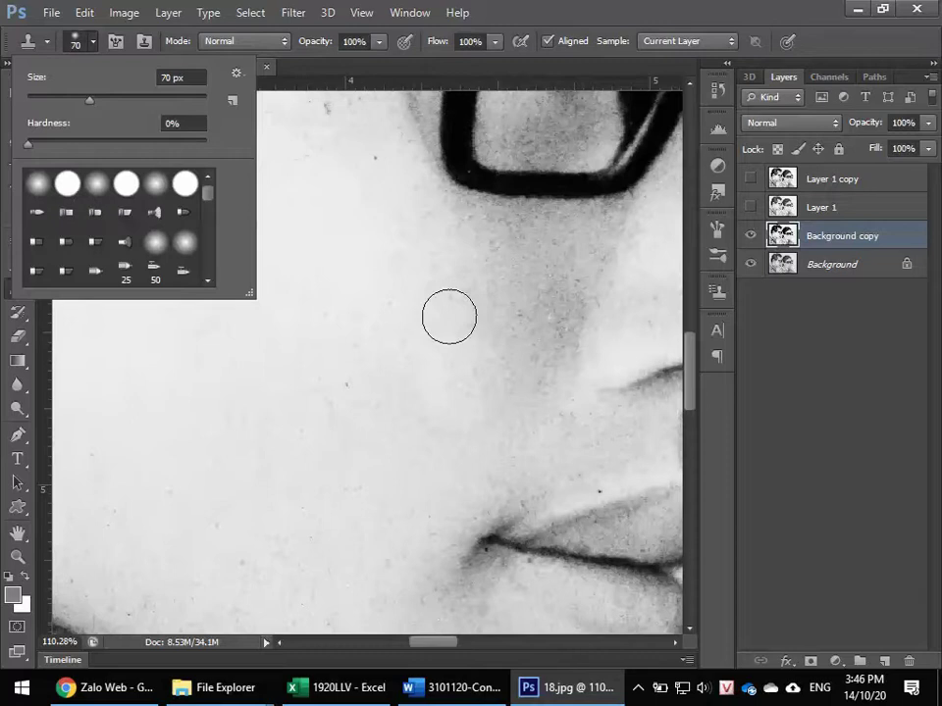
click(501, 373)
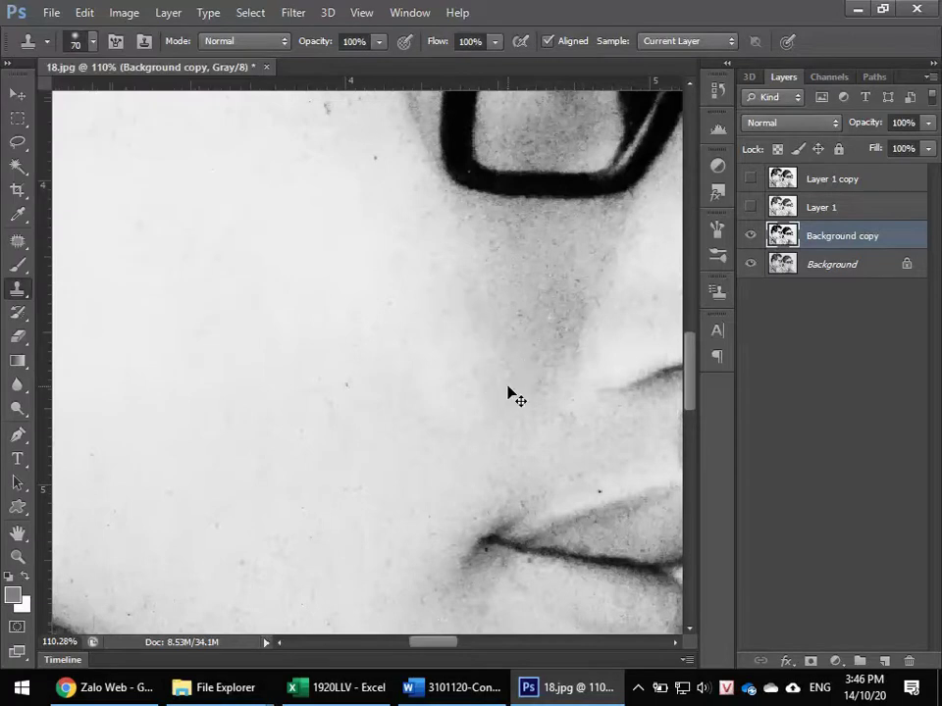
click(510, 392)
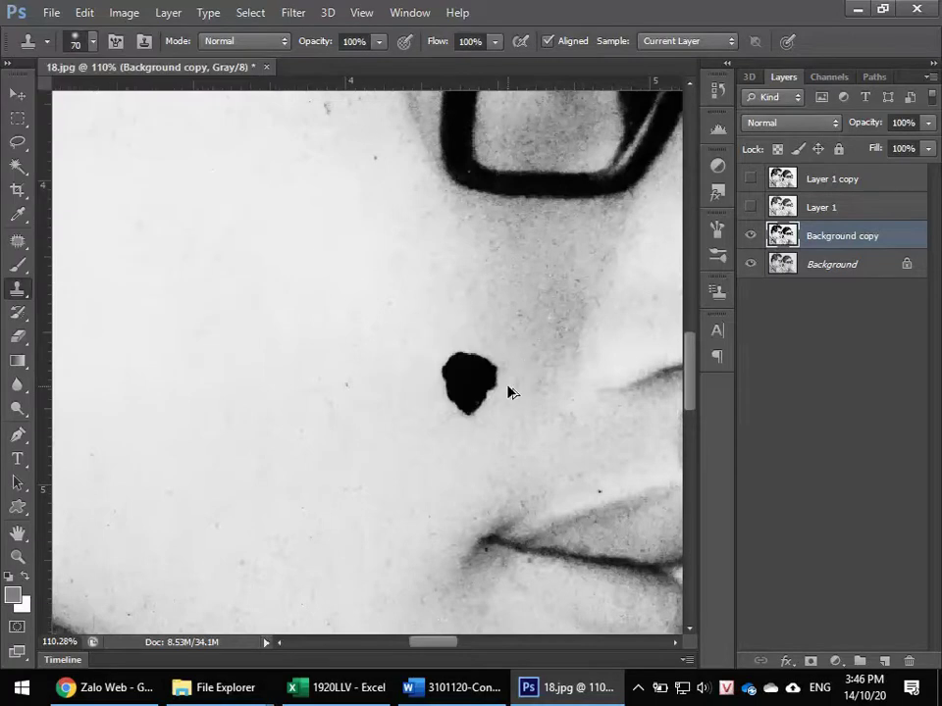
- Try cloning cheek skin over the black spot with a hard round 70 px brush at 100% hardness, and undo it
click(94, 42)
click(63, 187)
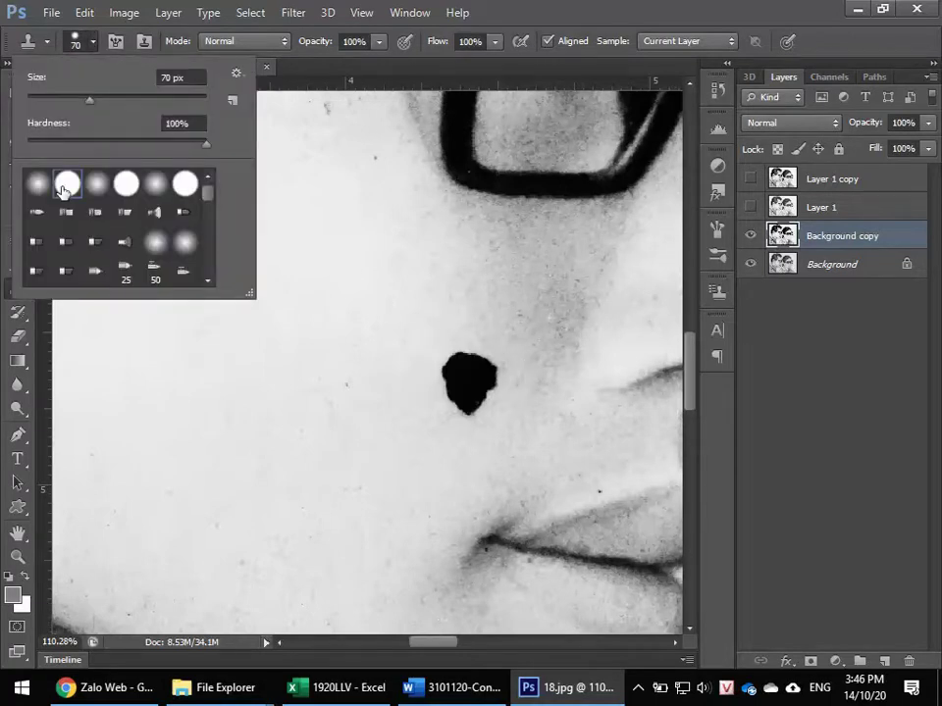
click(430, 272)
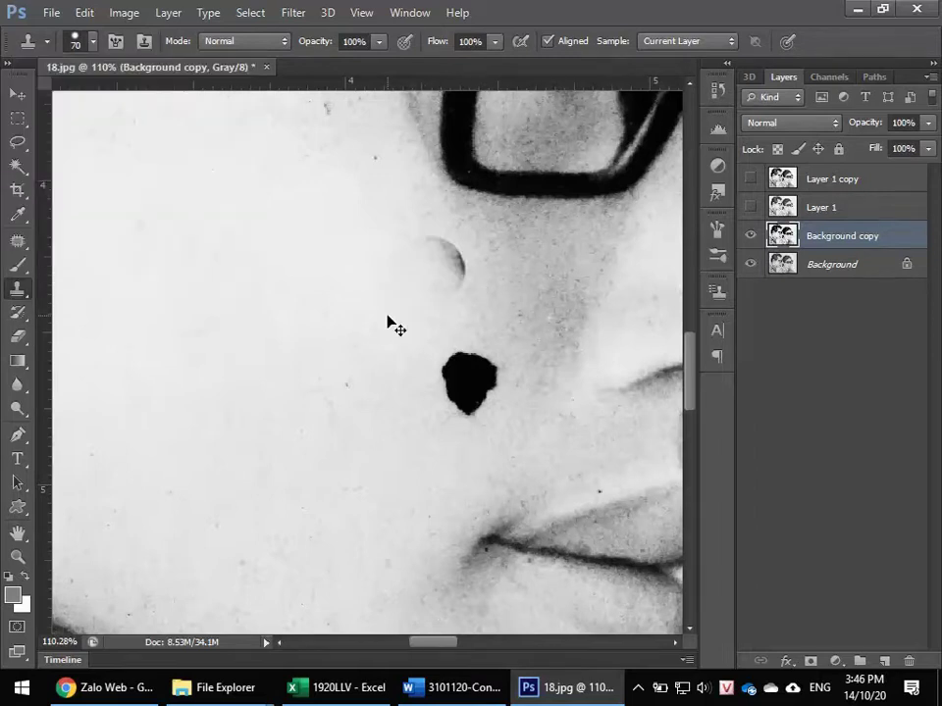
alt+click(432, 275)
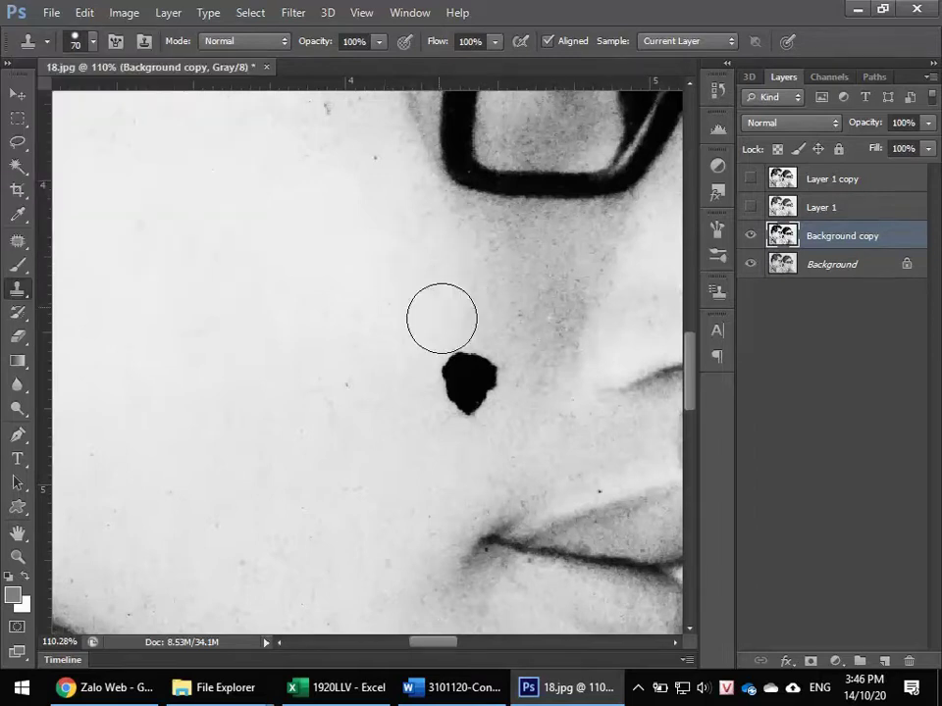
click(465, 382)
click(465, 382)
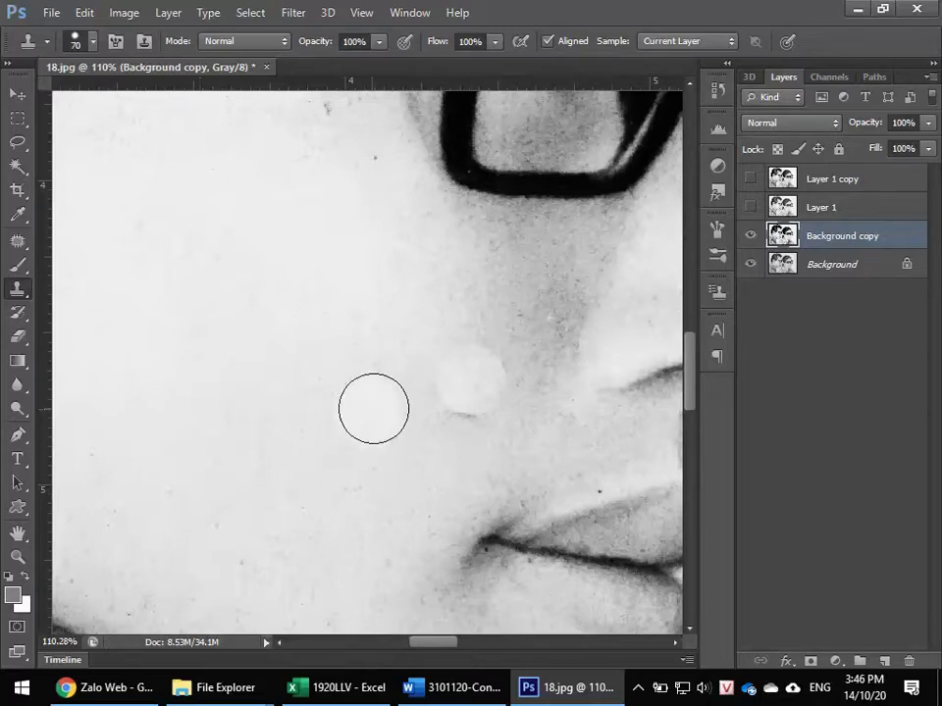
key(v)
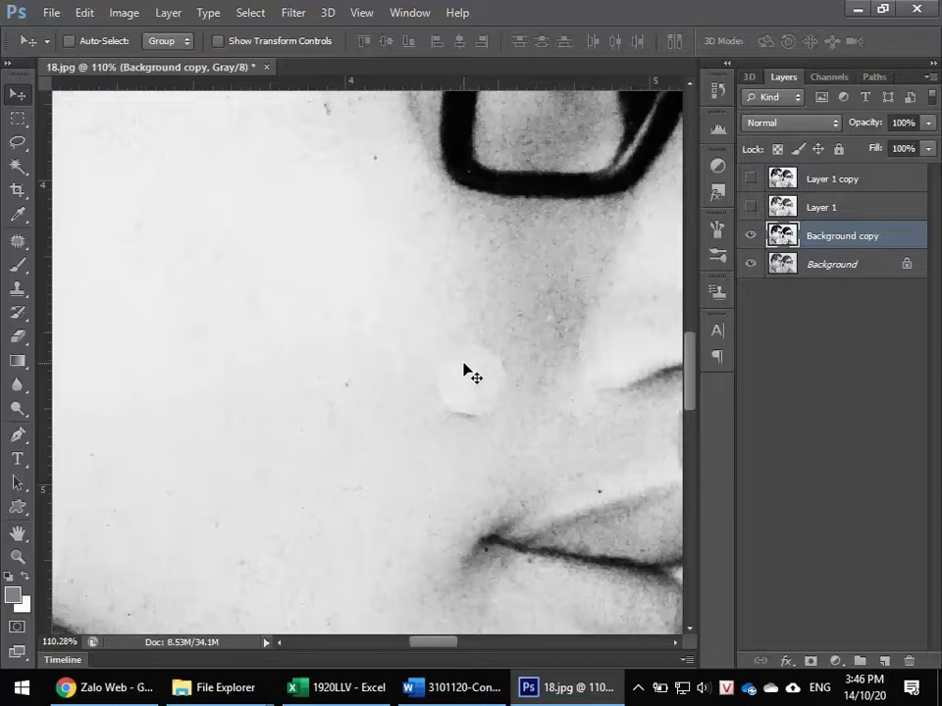
key(ctrl+z)
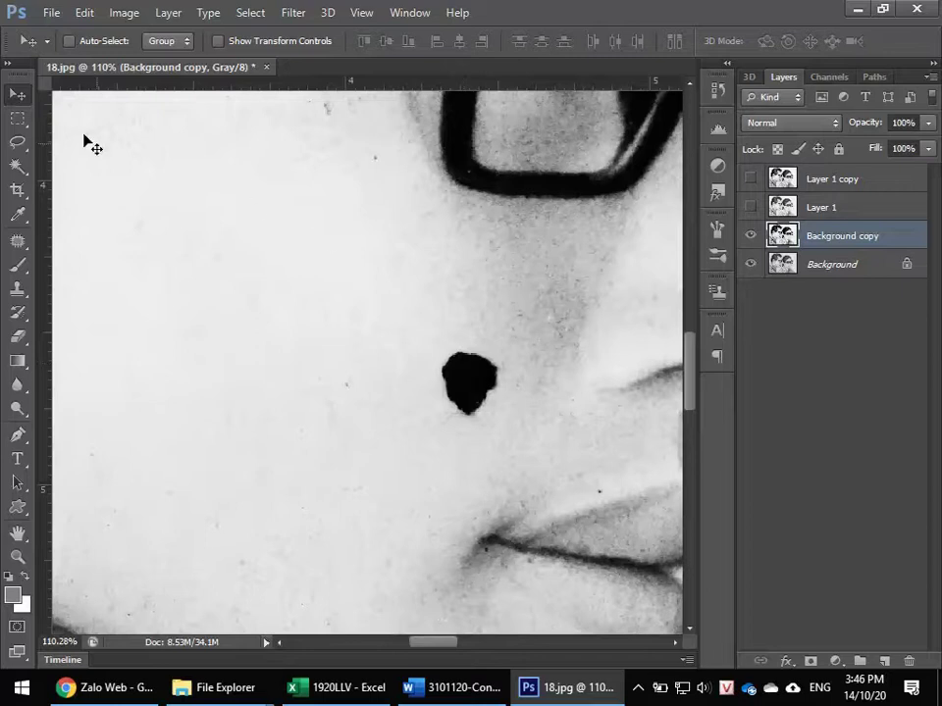
- Reselect the Clone Stamp Tool and set its 70 px brush hardness to 0%
click(17, 288)
click(89, 41)
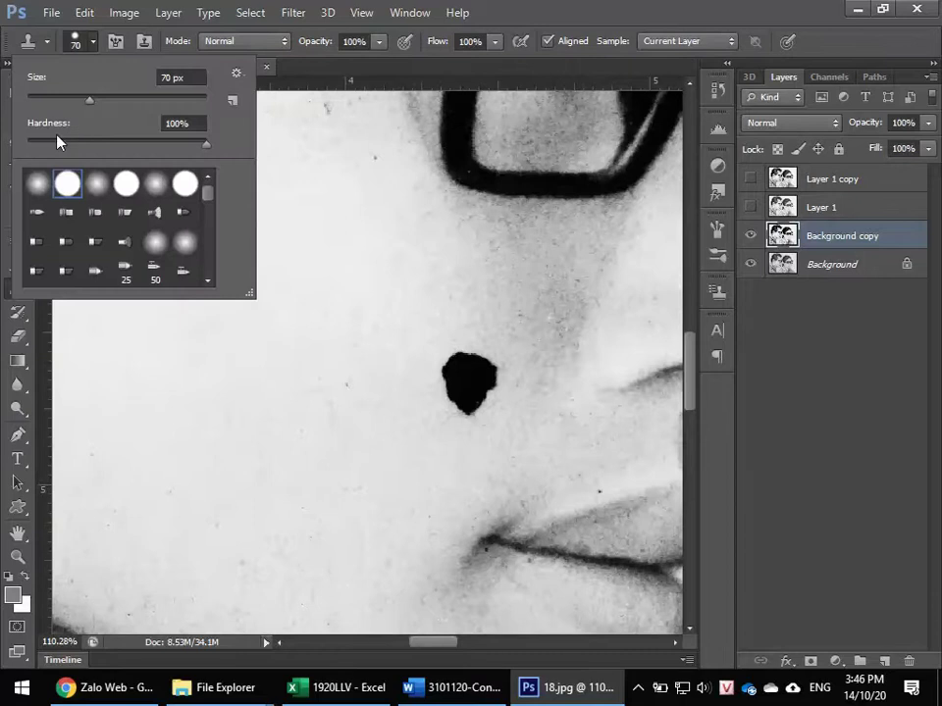
drag(208, 148, 20, 147)
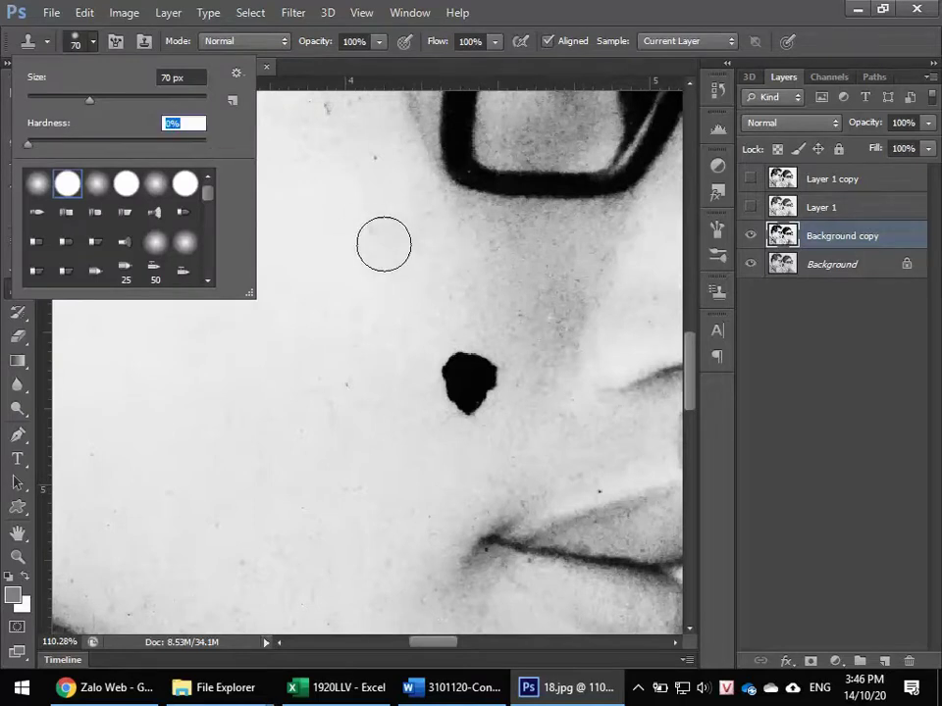
click(383, 244)
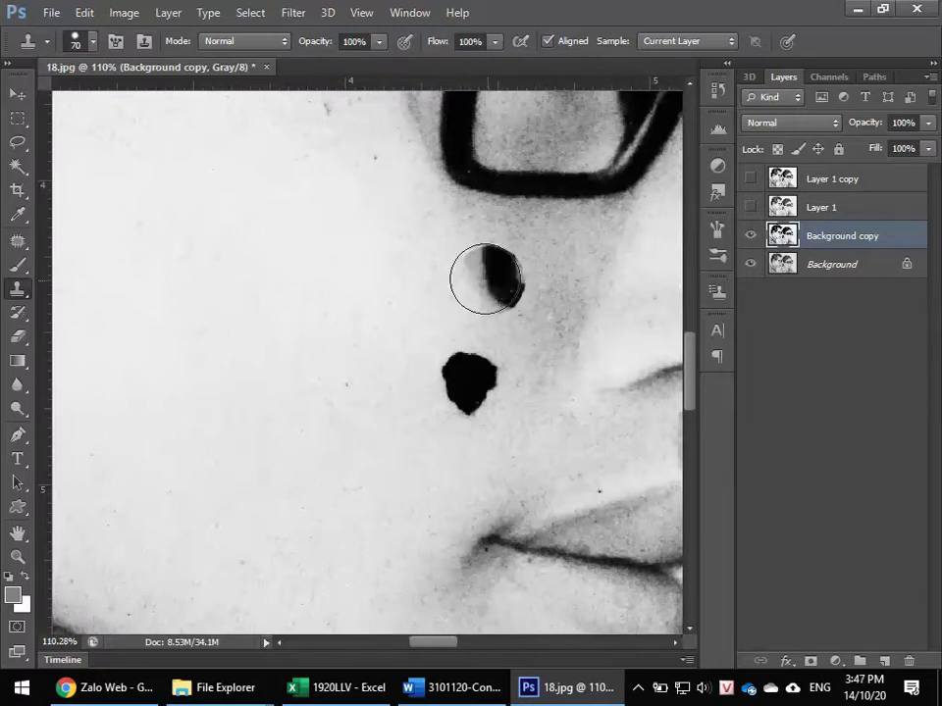
- Resample the cheek skin above and beside the black spot, try cloning it over the spot, and undo the stroke
alt+click(435, 276)
drag(464, 368, 456, 388)
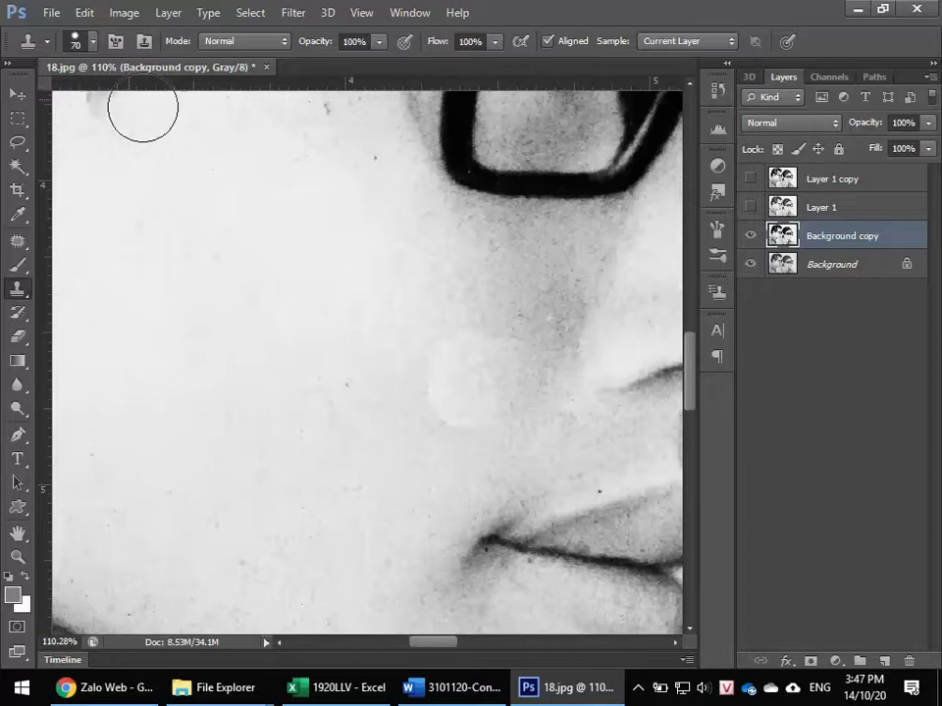
key(ctrl+z)
- Set the clone brush hardness to 0%, try covering the black spot with freshly sampled cheek skin, and undo it
click(93, 41)
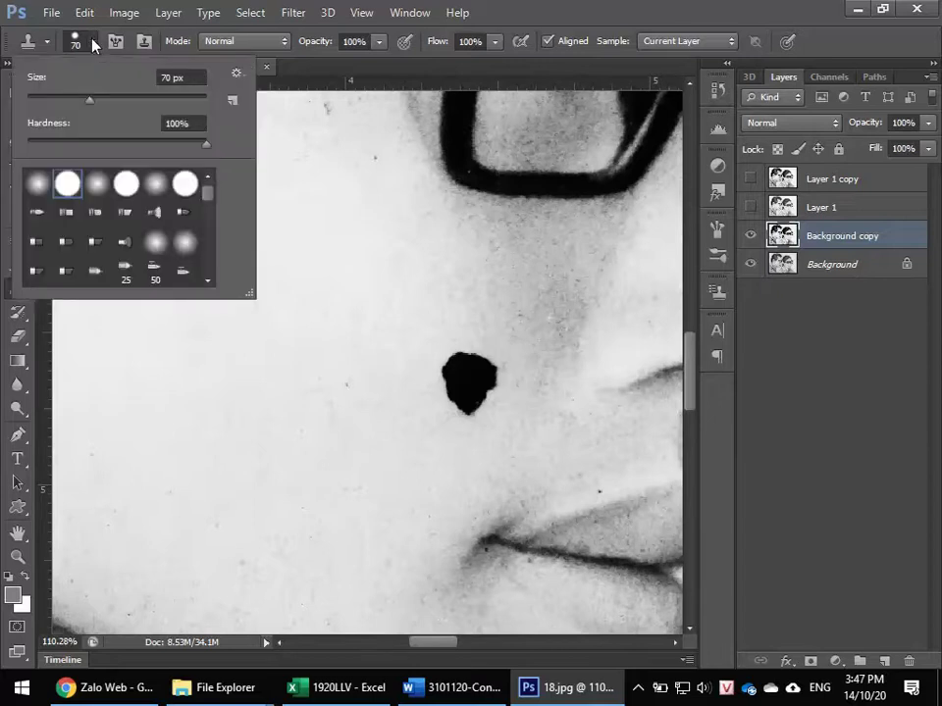
drag(205, 147, 28, 145)
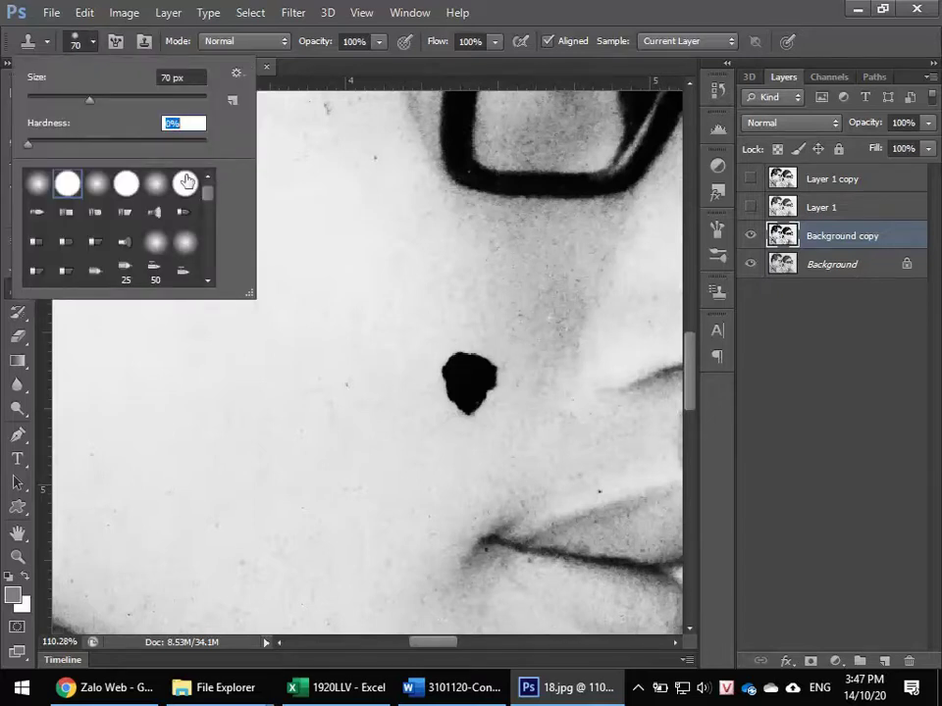
alt+click(410, 279)
mouse_move(467, 365)
mouse_down()
mouse_move(473, 352)
mouse_move(457, 365)
mouse_up()
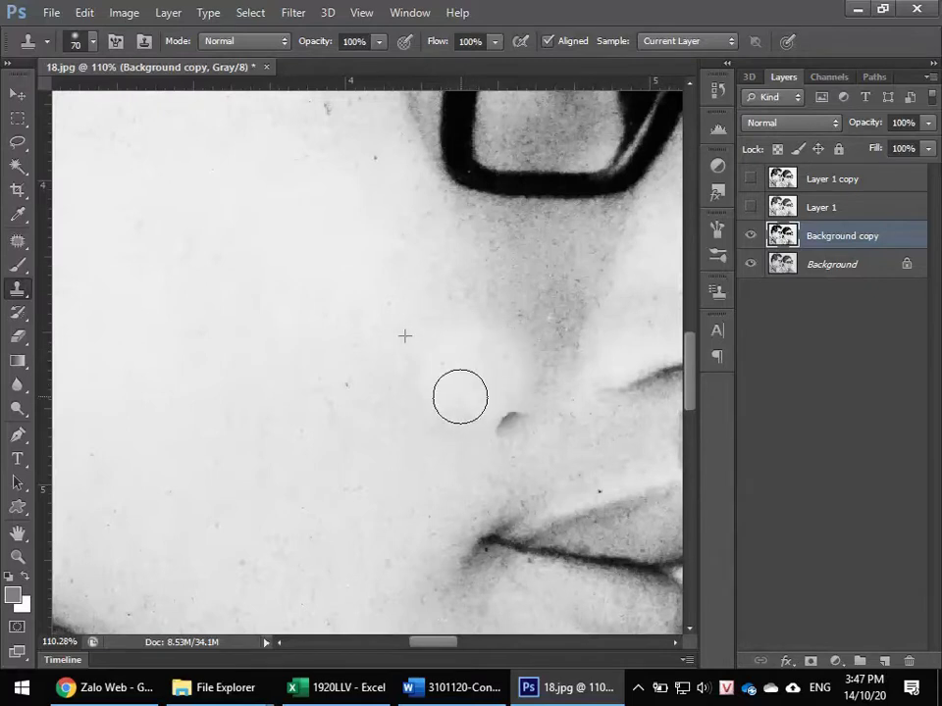
key(ctrl+alt+z)
- Try blending the black spot away with soft clone strokes from a source slightly closer to it, and revert them
alt+click(423, 279)
mouse_move(458, 363)
mouse_down()
mouse_move(462, 371)
mouse_move(446, 322)
mouse_move(482, 336)
mouse_move(433, 403)
mouse_move(492, 377)
mouse_move(467, 392)
mouse_up()
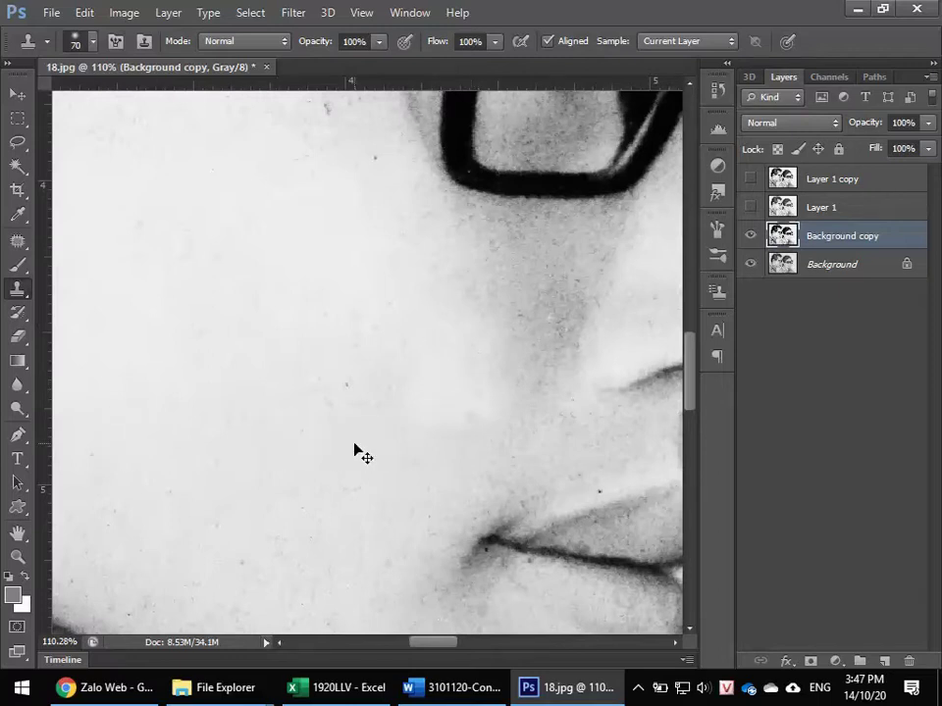
drag(476, 387, 469, 383)
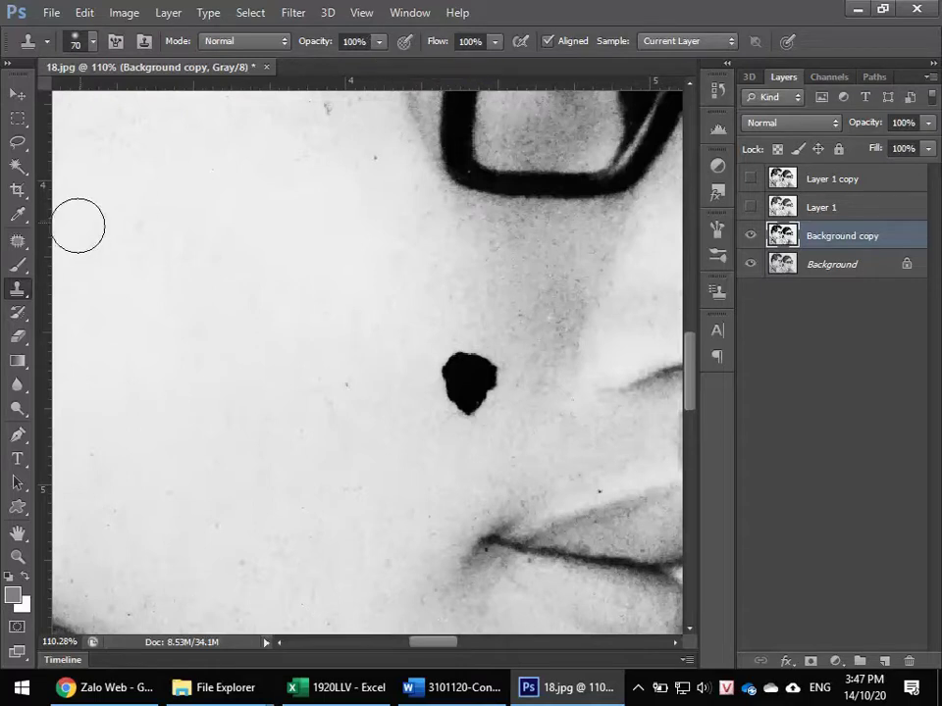
- Remove the black cheek spot with the Patch Tool by outlining it, replacing it with clean skin nearby, and deselecting
click(12, 249)
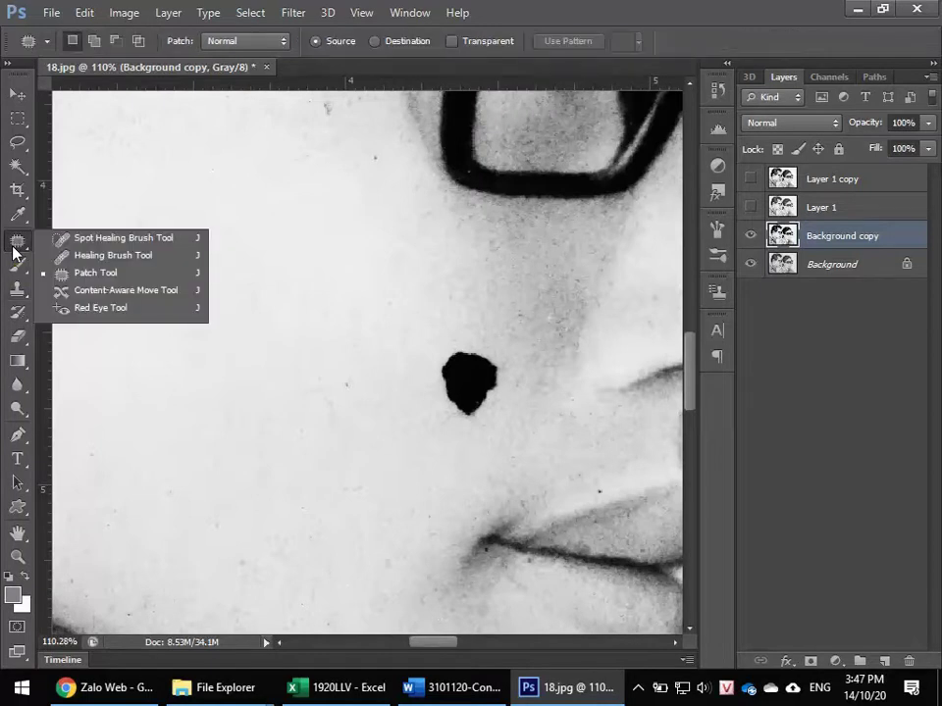
click(95, 275)
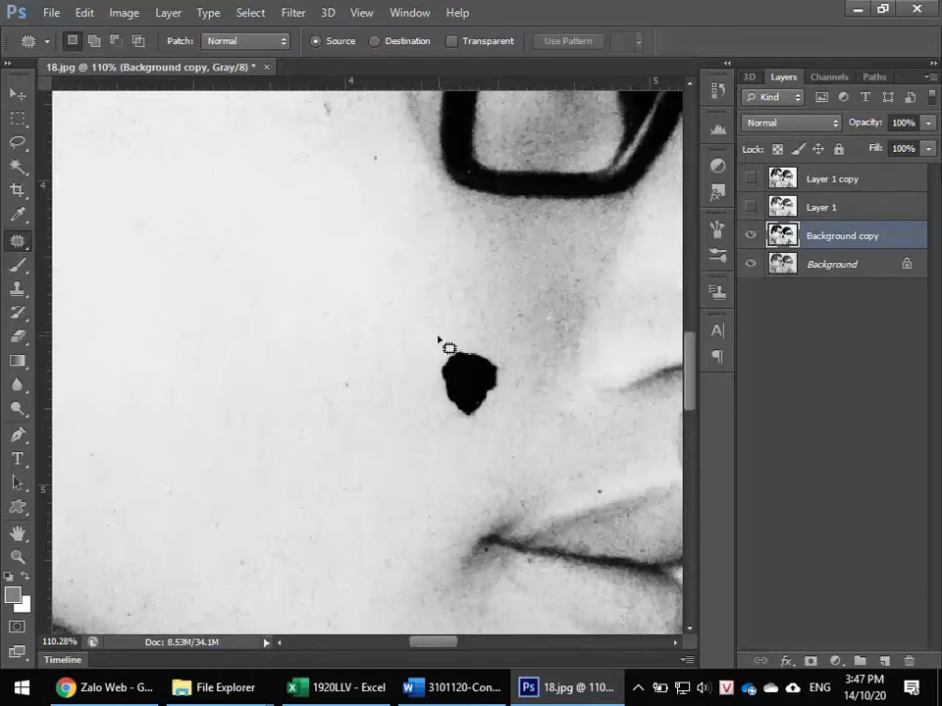
mouse_move(439, 339)
mouse_down()
mouse_move(484, 326)
mouse_move(533, 368)
mouse_move(537, 390)
mouse_move(502, 442)
mouse_move(465, 449)
mouse_move(422, 433)
mouse_move(415, 387)
mouse_move(438, 339)
mouse_up()
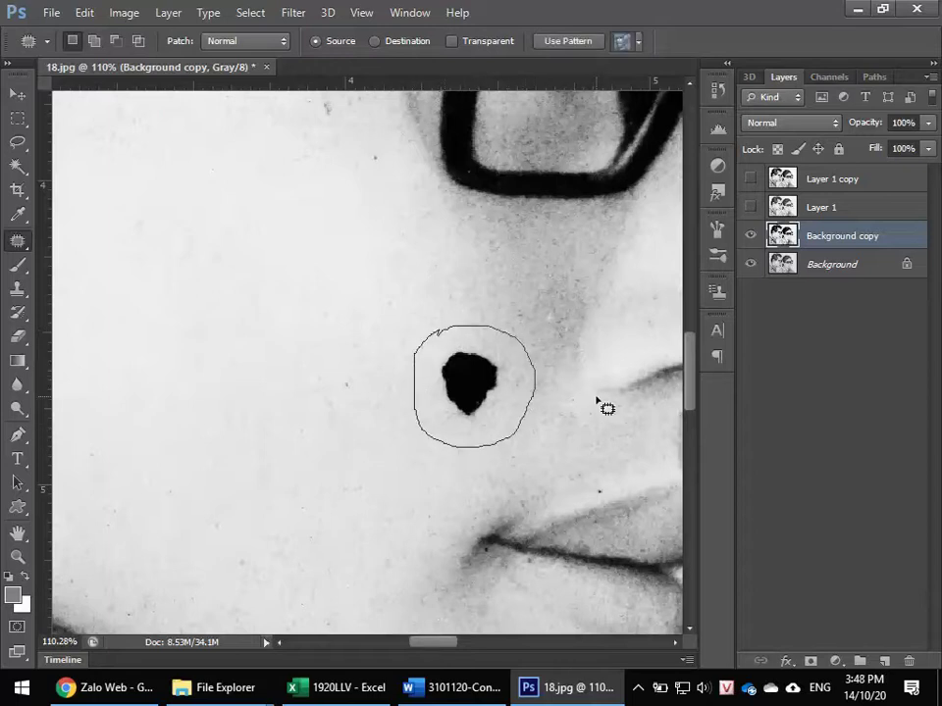
key(ctrl+d)
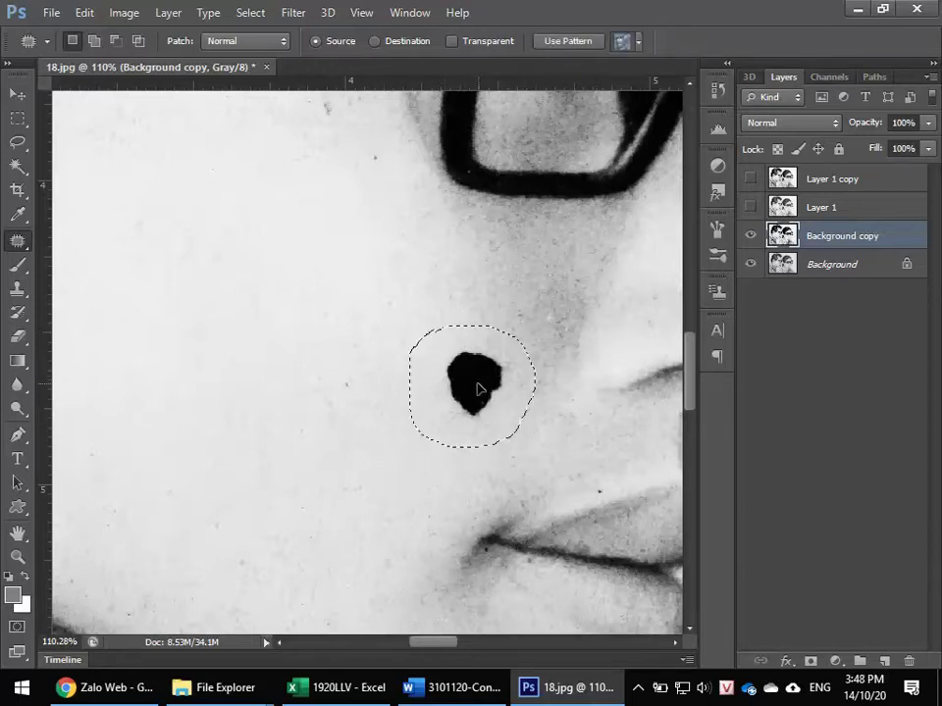
drag(482, 387, 392, 272)
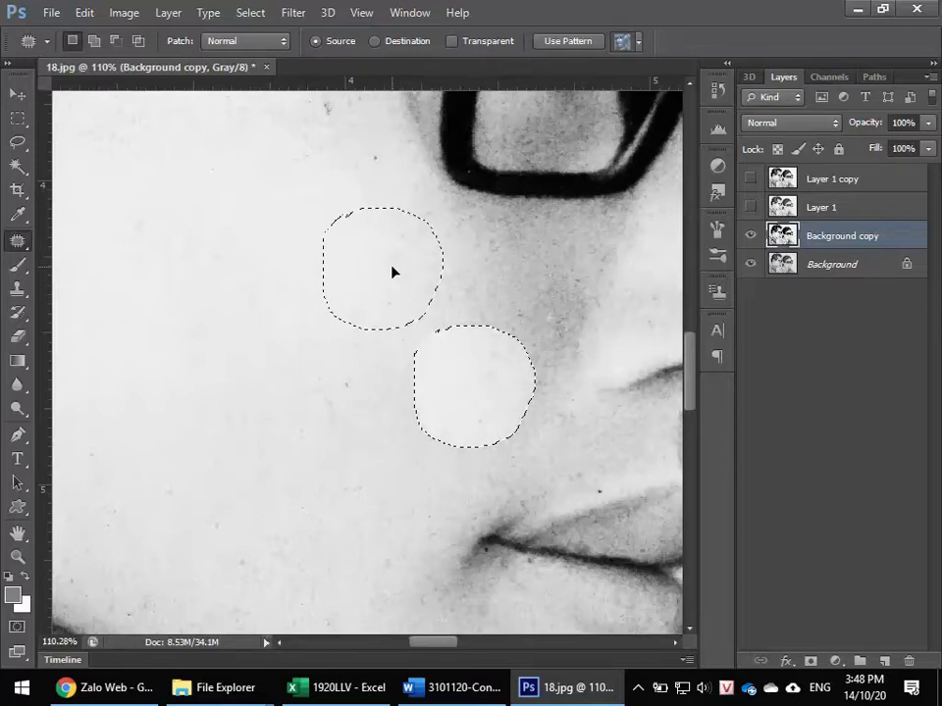
drag(392, 271, 397, 273)
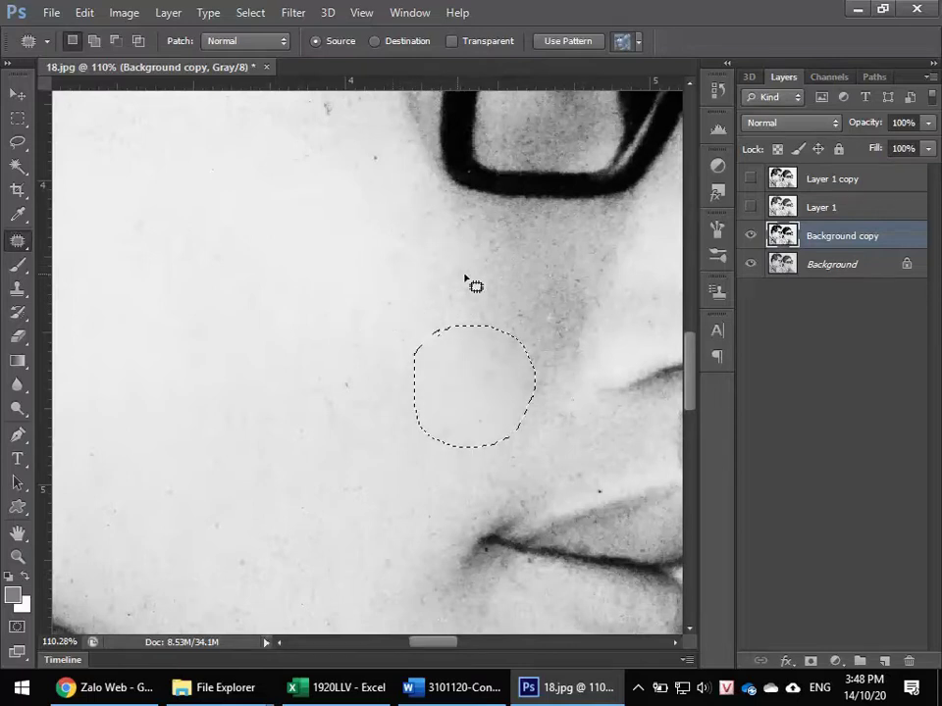
key(ctrl+d)
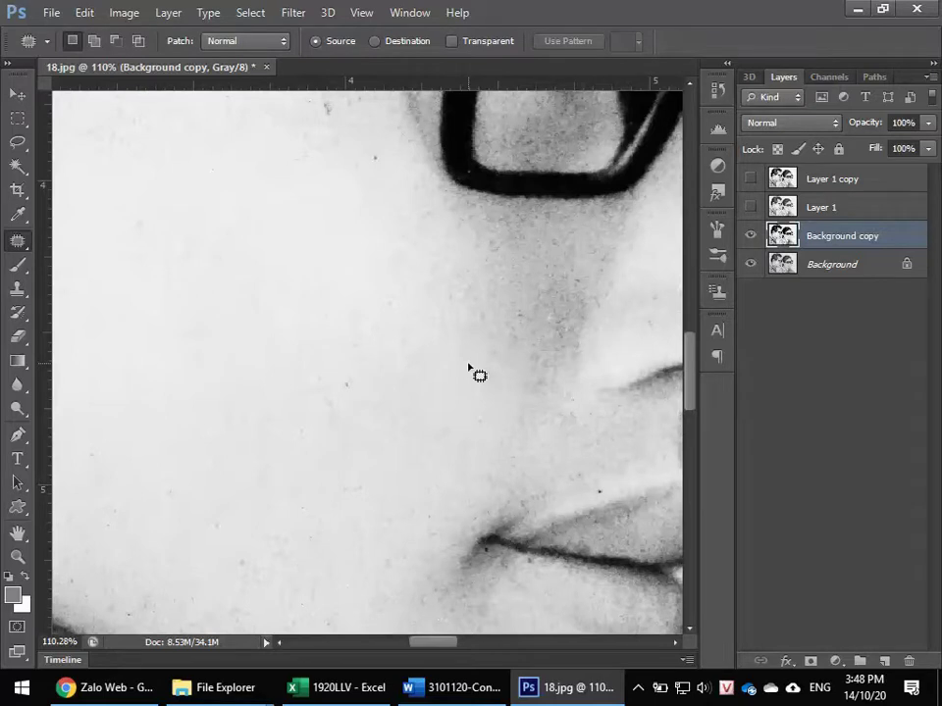
- Patch the black spot on the man's cheek again, outlining it closely, replacing it with clean skin above it, and deselecting
mouse_move(471, 371)
mouse_down()
mouse_move(479, 371)
mouse_move(449, 286)
mouse_up()
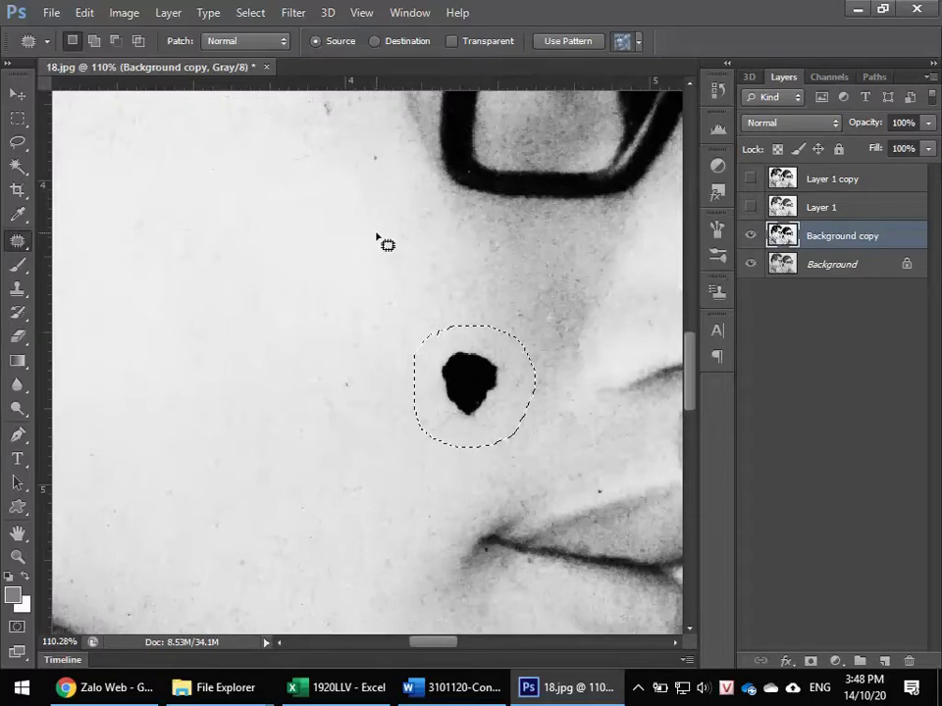
key(ctrl+d)
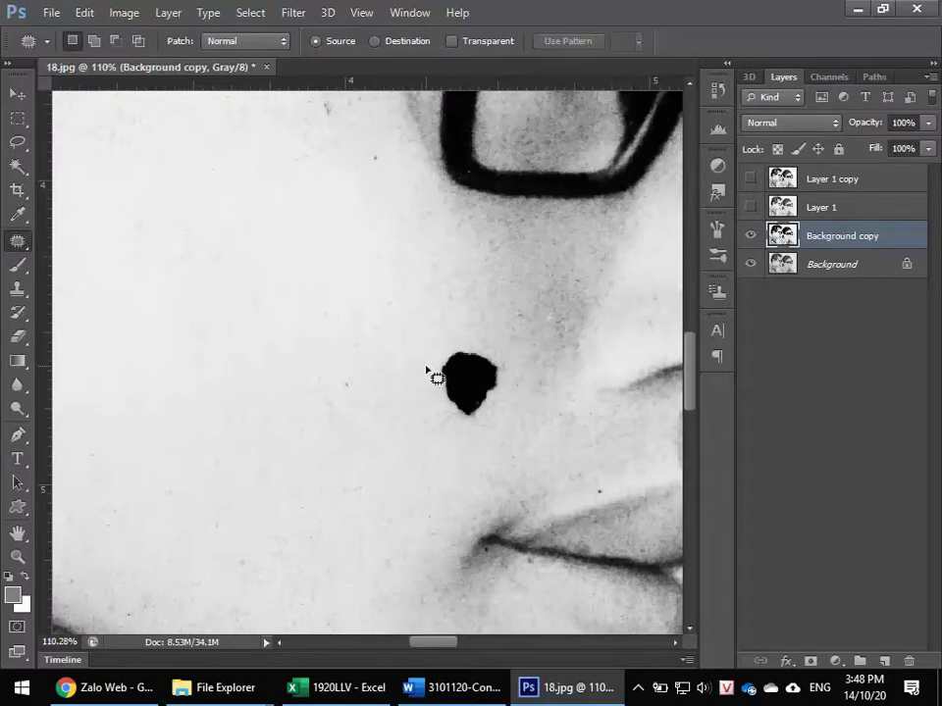
scroll(431, 377, up, 3)
scroll(429, 371, up, 1)
mouse_move(468, 324)
mouse_down()
mouse_move(452, 494)
mouse_move(484, 561)
mouse_move(543, 569)
mouse_move(599, 547)
mouse_move(623, 496)
mouse_move(611, 432)
mouse_move(579, 409)
mouse_move(491, 419)
mouse_up()
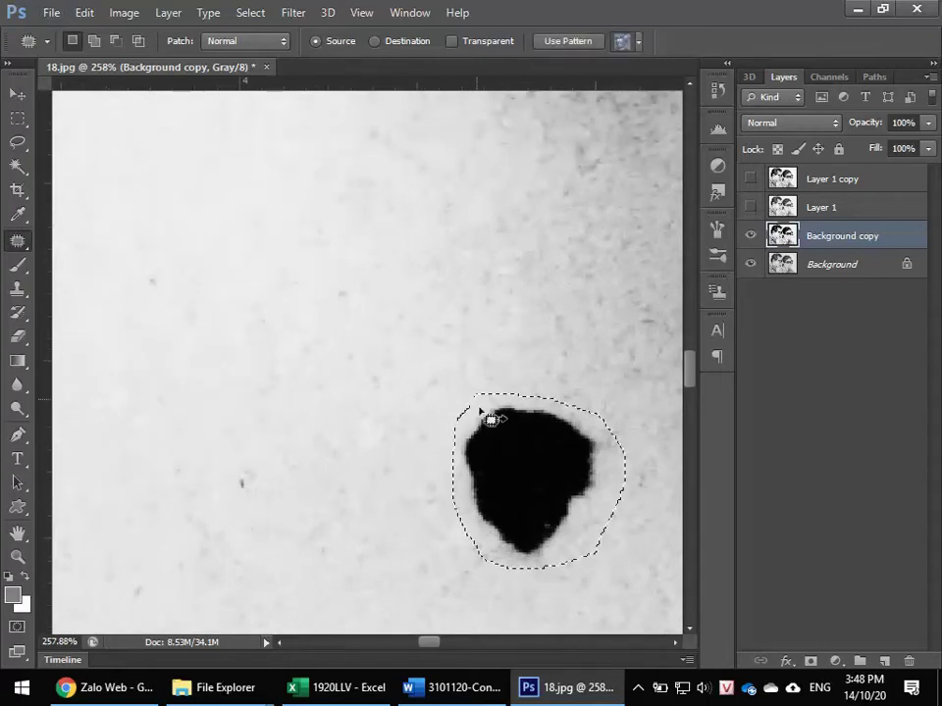
drag(546, 486, 431, 255)
key(ctrl+d)
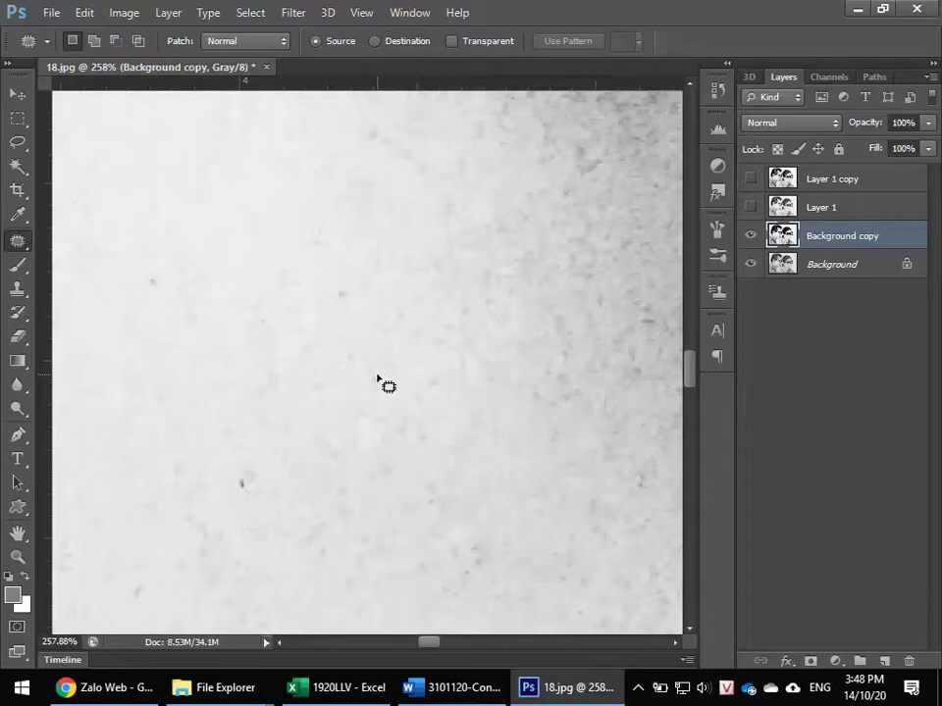
- Patch the small blemish on the man's upper cheek beside the glasses frame with clean skin below it and deselect
scroll(382, 383, down, 7)
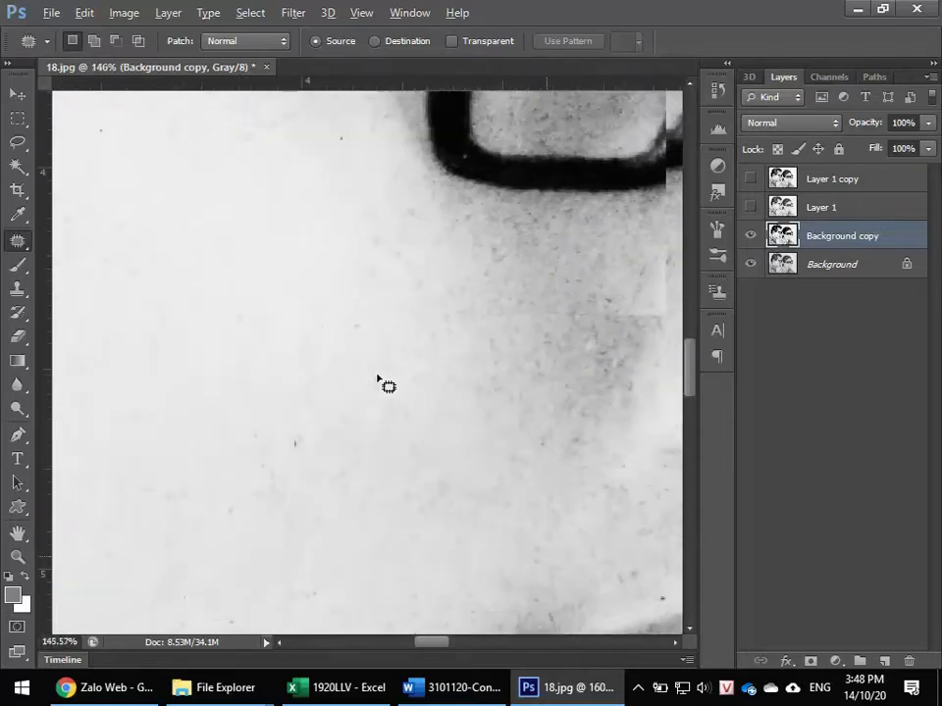
scroll(382, 383, down, 1)
scroll(379, 384, left, 3)
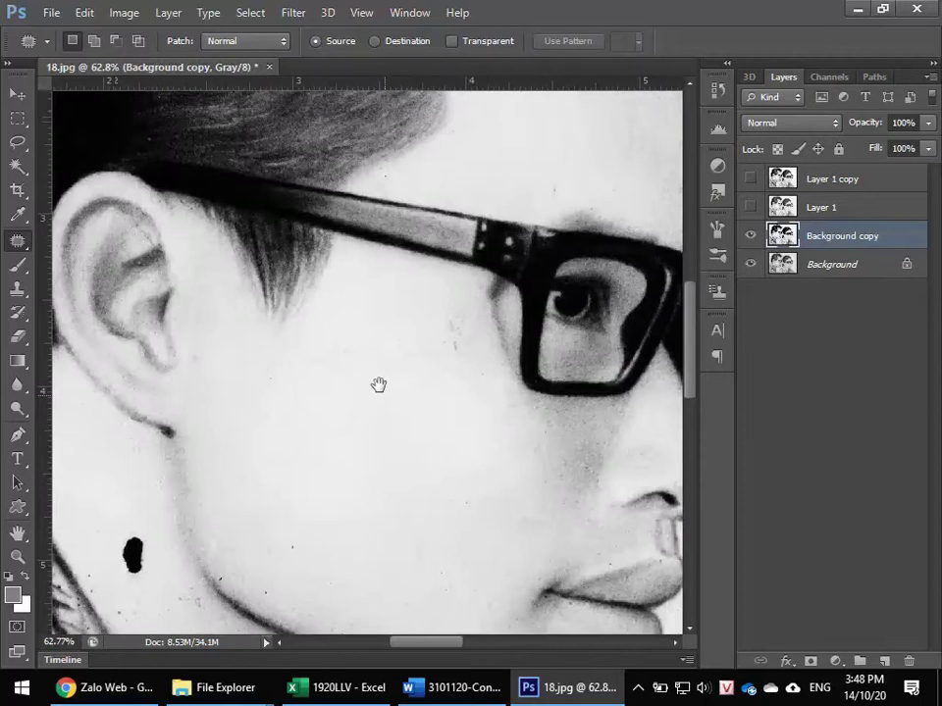
scroll(475, 387, up, 4)
mouse_move(444, 353)
mouse_down()
mouse_move(400, 325)
mouse_move(406, 250)
mouse_move(463, 220)
mouse_move(494, 245)
mouse_move(477, 335)
mouse_move(484, 452)
mouse_up()
key(ctrl+d)
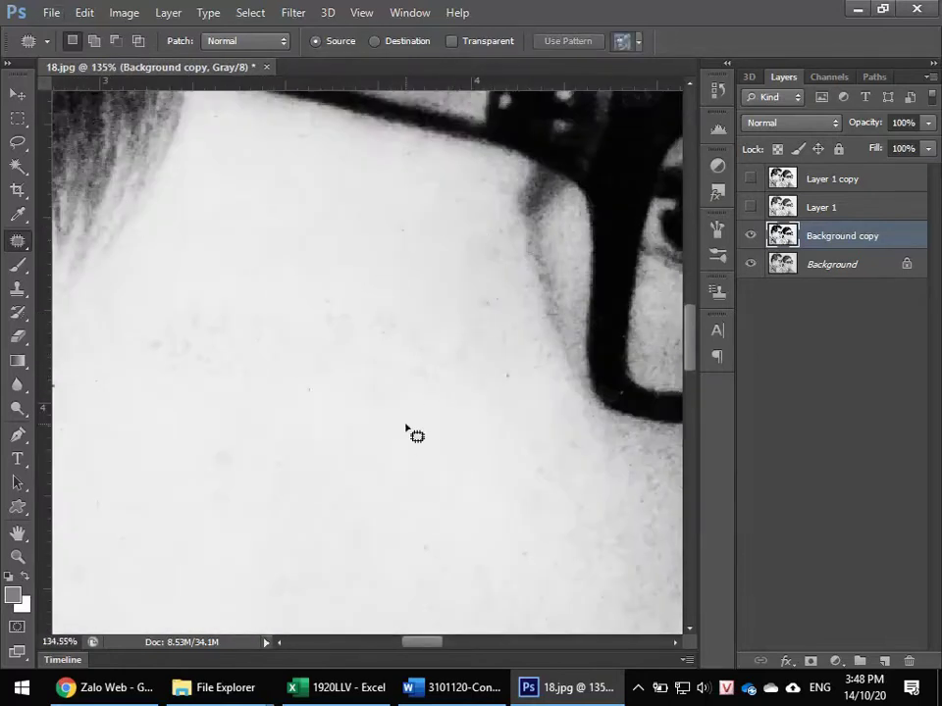
- Patch the remaining faint marks on the man's cheek between the sideburn and the glasses with clean skin, deselecting after each
scroll(361, 334, left, 3)
mouse_move(330, 263)
mouse_down()
mouse_move(449, 258)
mouse_move(403, 454)
mouse_move(263, 282)
mouse_move(324, 258)
mouse_up()
drag(403, 368, 416, 513)
key(ctrl+d)
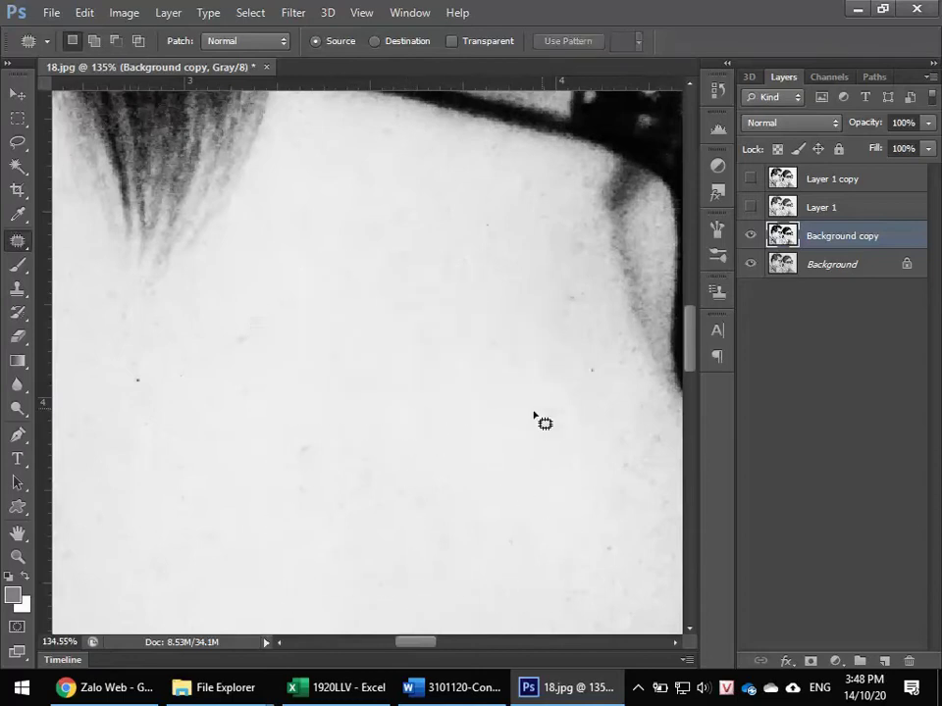
drag(543, 421, 511, 331)
mouse_move(426, 283)
mouse_down()
mouse_move(370, 263)
mouse_move(406, 207)
mouse_move(515, 171)
mouse_move(520, 354)
mouse_up()
key(ctrl+d)
- Remove the black spot on the man's neck by patching it with clean neck skin, and deselect
drag(350, 454, 504, 186)
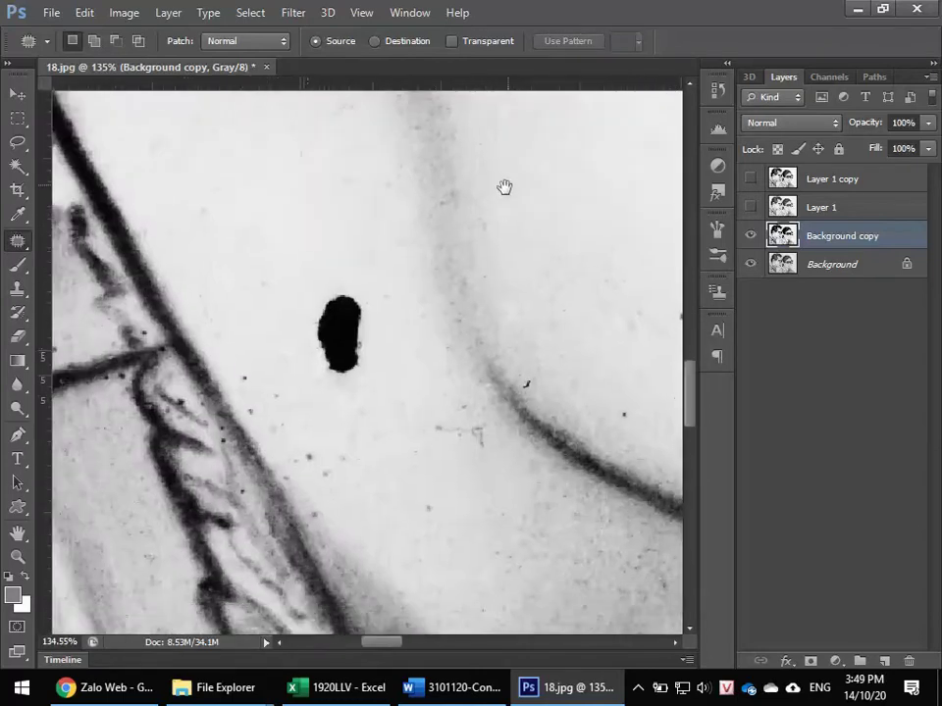
scroll(429, 247, up, 1)
mouse_move(351, 262)
mouse_down()
mouse_move(279, 265)
mouse_move(263, 332)
mouse_move(371, 440)
mouse_move(386, 334)
mouse_move(195, 182)
mouse_up()
key(ctrl+d)
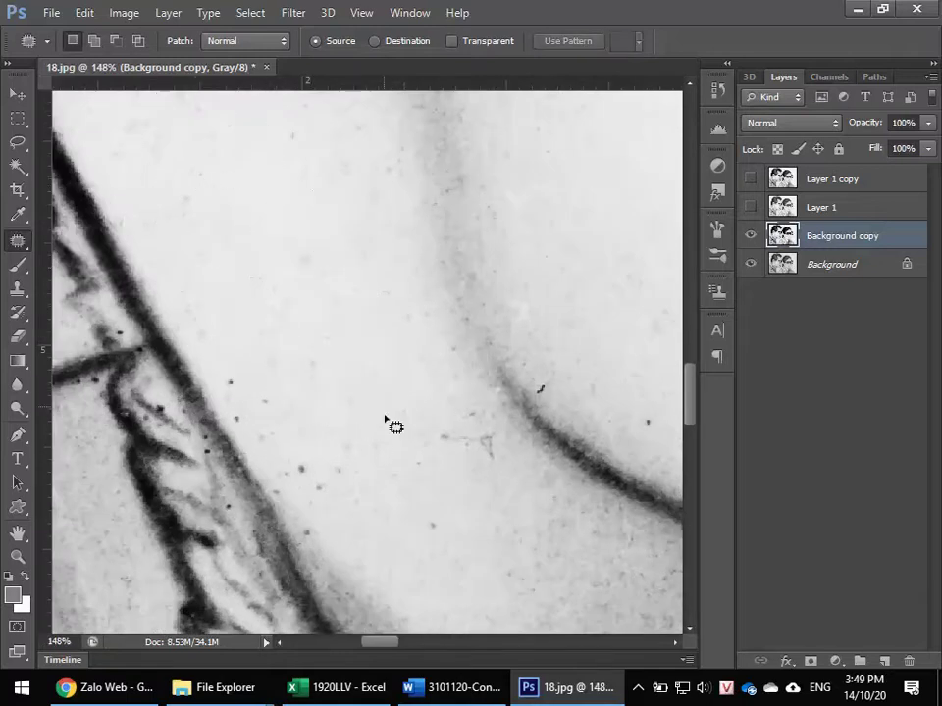
- Patch out the thin scratch on the man's neck just below the jawline with clean skin and deselect
mouse_move(393, 427)
mouse_down()
mouse_move(386, 291)
mouse_move(422, 295)
mouse_move(422, 367)
mouse_move(362, 338)
mouse_up()
mouse_move(390, 333)
mouse_down()
mouse_move(411, 399)
mouse_move(534, 473)
mouse_up()
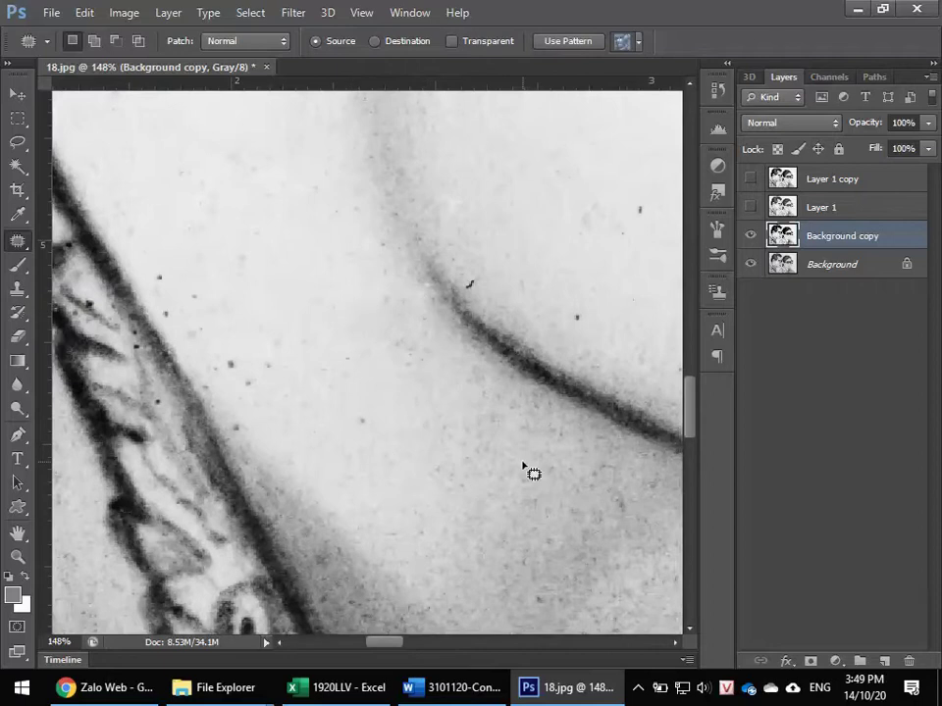
key(ctrl+d)
- Dismiss the empty selection warning and patch the cluster of dark specks on the man's neck beside the shirt collar
scroll(465, 438, left, 3)
mouse_move(362, 364)
mouse_down()
mouse_move(406, 427)
mouse_move(345, 379)
mouse_move(356, 356)
mouse_move(447, 327)
mouse_move(432, 392)
mouse_up()
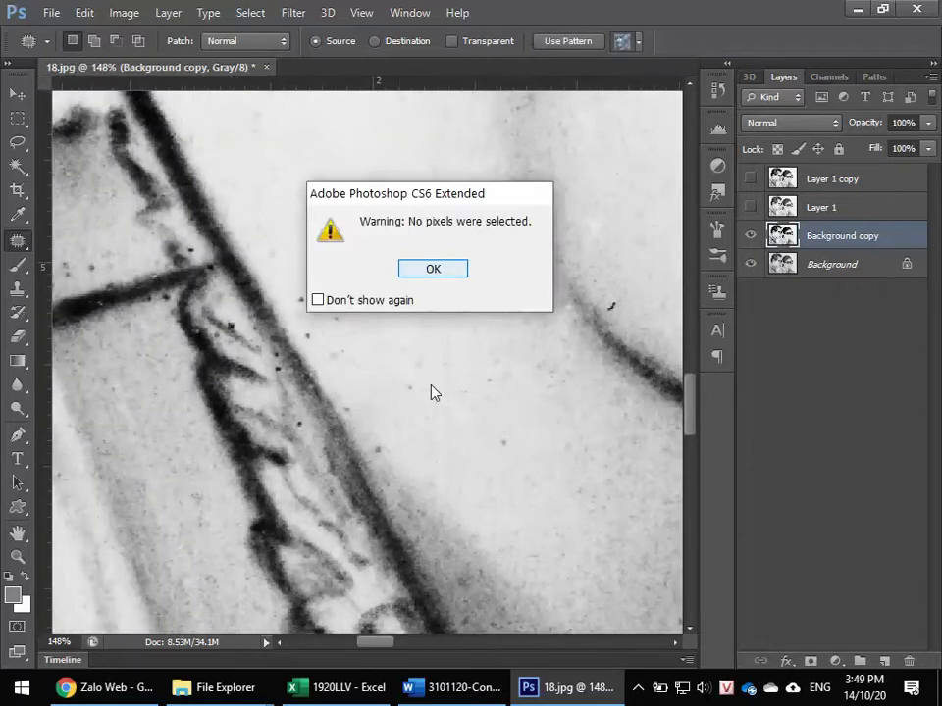
click(442, 274)
drag(441, 273, 527, 405)
mouse_move(418, 344)
mouse_down()
mouse_move(467, 346)
mouse_move(482, 388)
mouse_move(472, 402)
mouse_move(425, 382)
mouse_move(419, 346)
mouse_up()
click(523, 294)
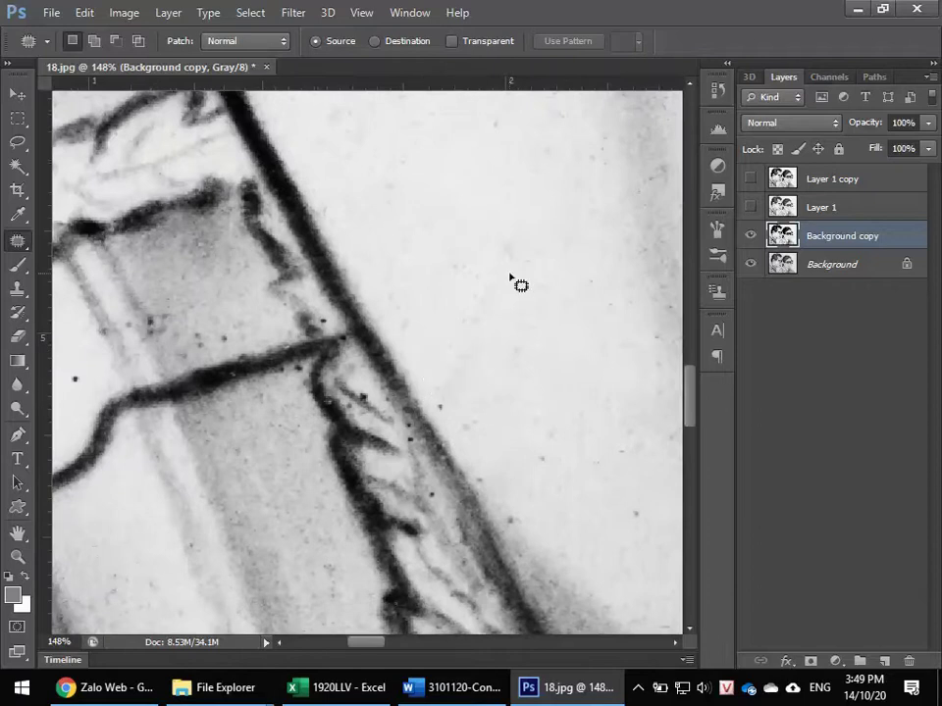
- Examine the round stains on the woman's forehead and compare them with the original photo in the folder behind the window
scroll(540, 367, down, 8)
scroll(541, 368, down, 3)
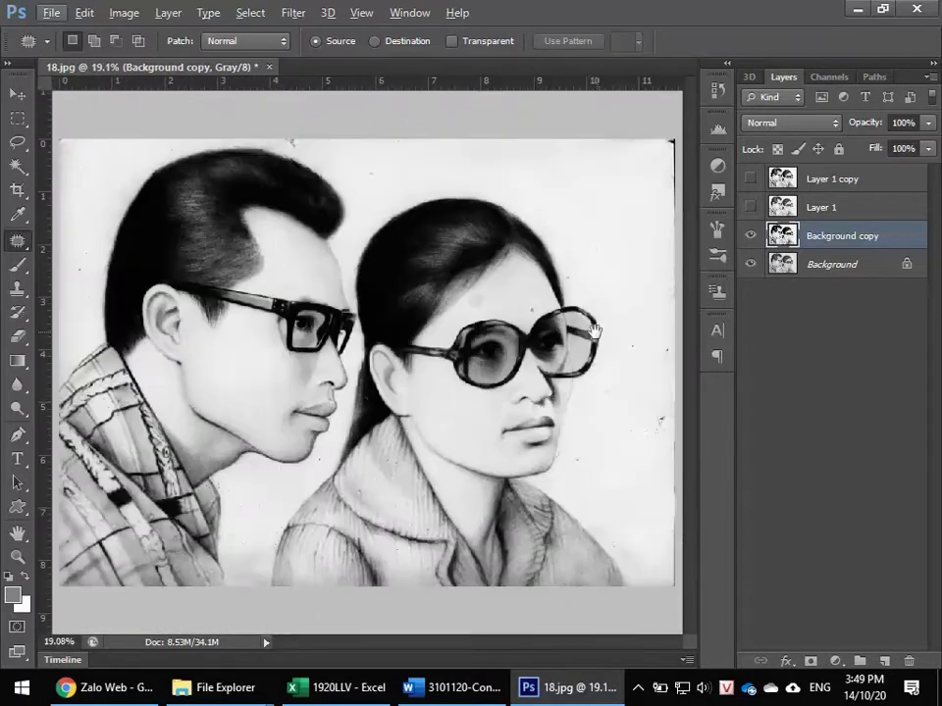
scroll(275, 446, up, 2)
scroll(353, 383, up, 3)
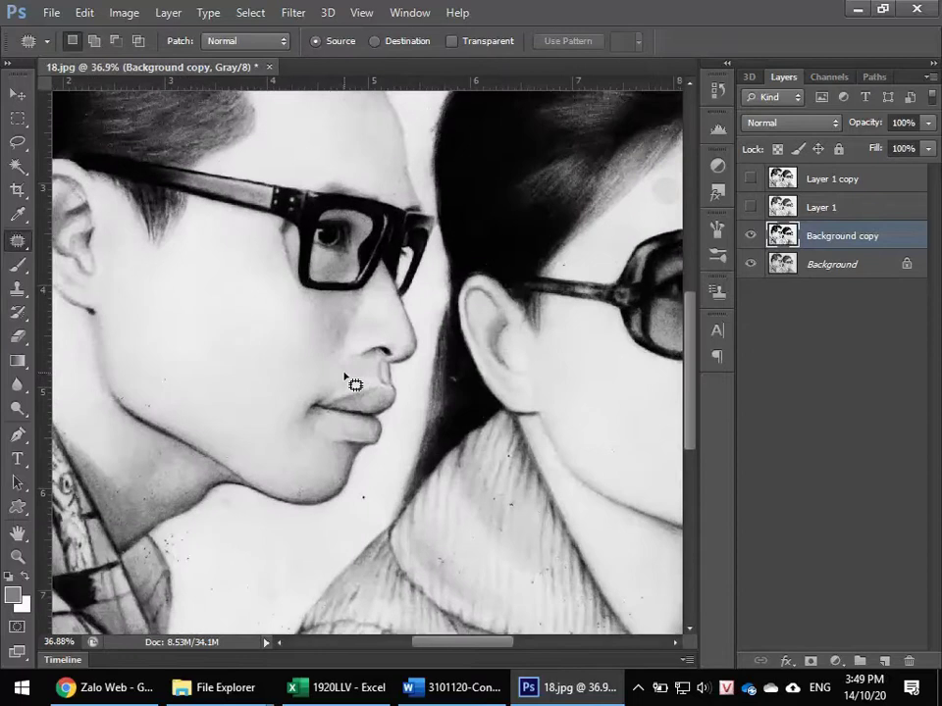
drag(521, 340, 291, 379)
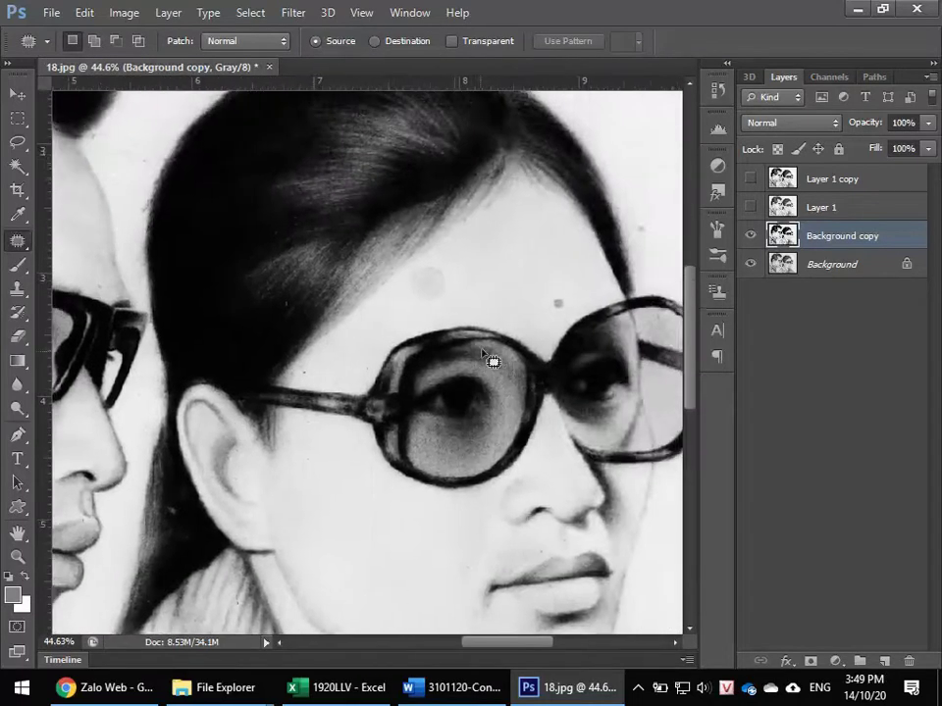
scroll(562, 327, up, 2)
scroll(562, 327, up, 3)
drag(517, 300, 385, 329)
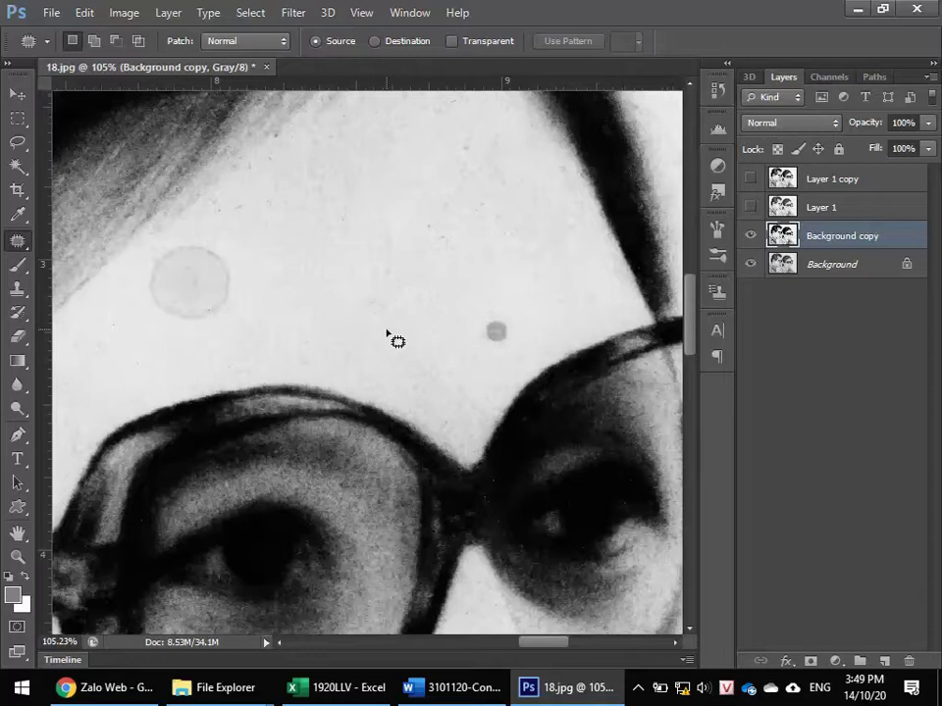
scroll(420, 350, up, 1)
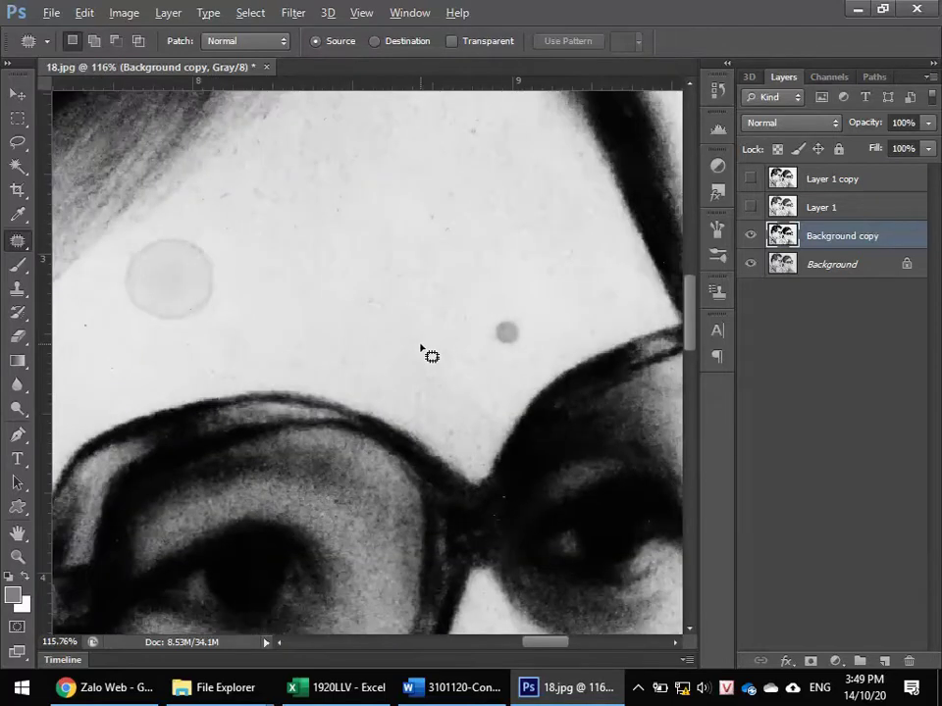
scroll(420, 349, down, 1)
drag(446, 381, 465, 368)
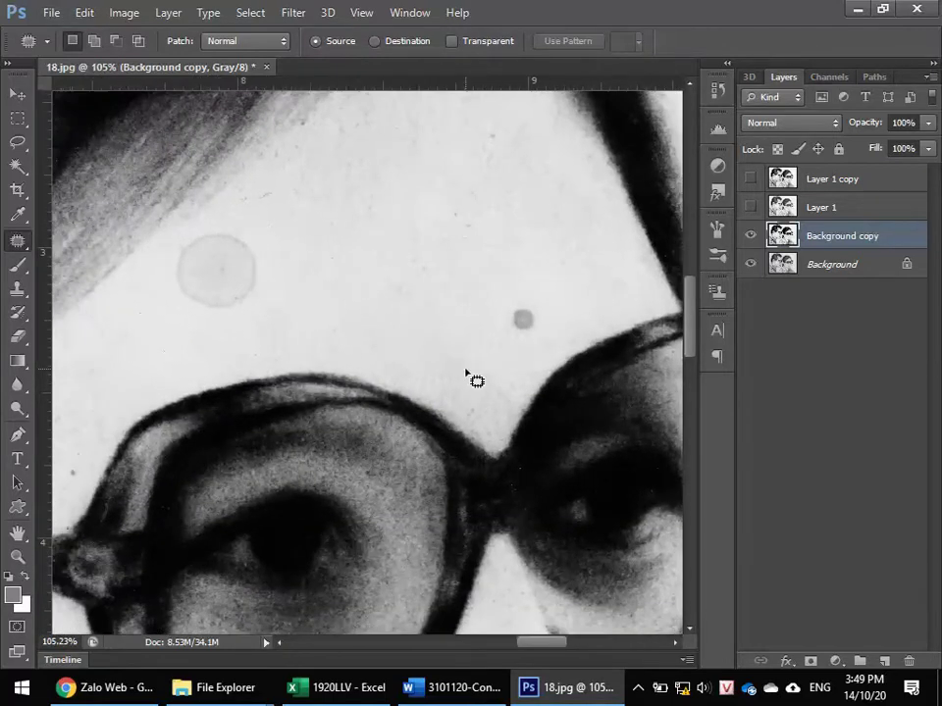
click(883, 9)
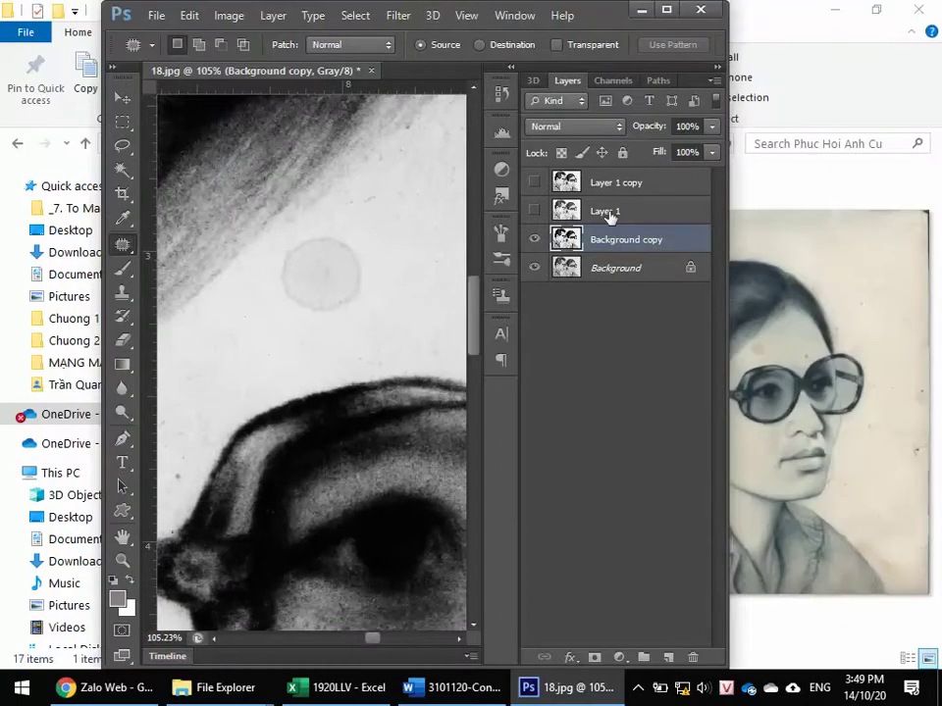
click(667, 9)
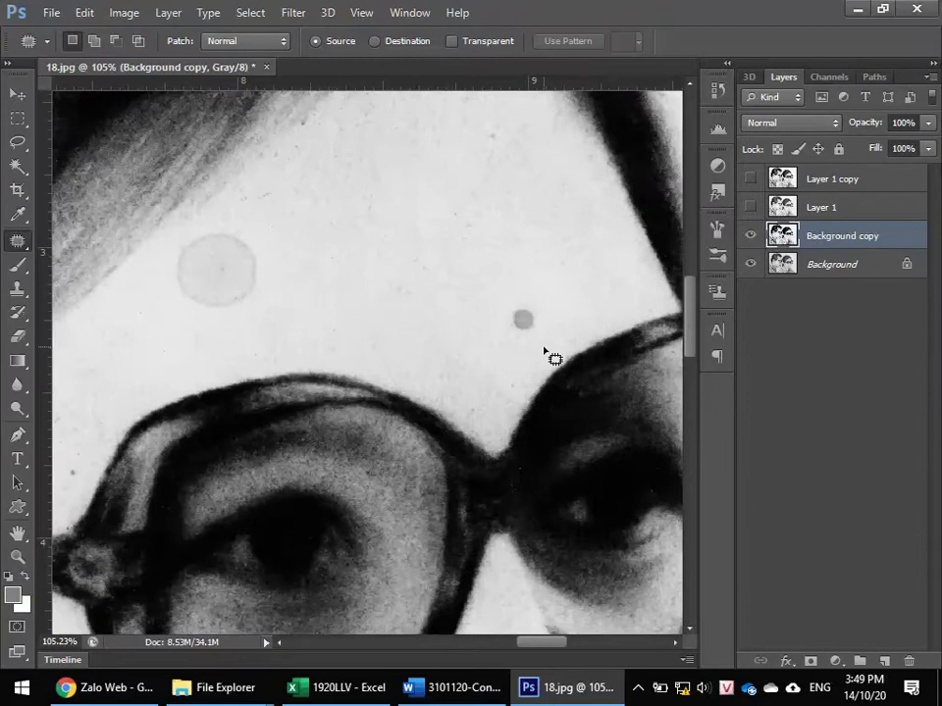
- Patch the small gray spot and the large round stain on the woman's forehead with clean skin, deselecting after each
scroll(545, 351, up, 5)
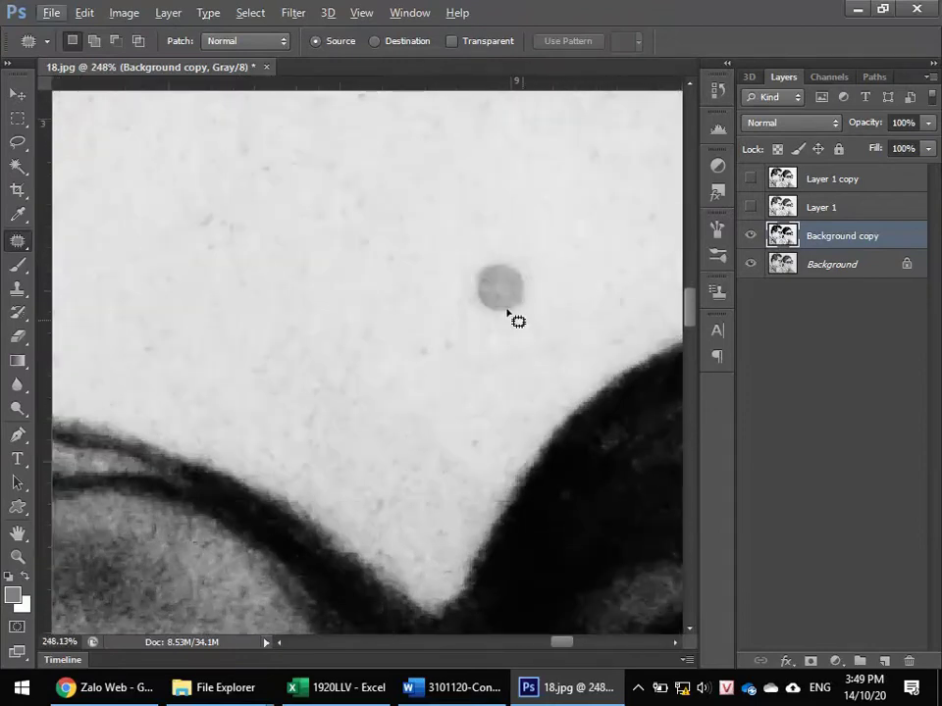
mouse_move(463, 243)
mouse_down()
mouse_move(501, 239)
mouse_move(554, 305)
mouse_move(466, 337)
mouse_move(319, 249)
mouse_move(437, 380)
mouse_move(696, 418)
mouse_up()
key(ctrl+d)
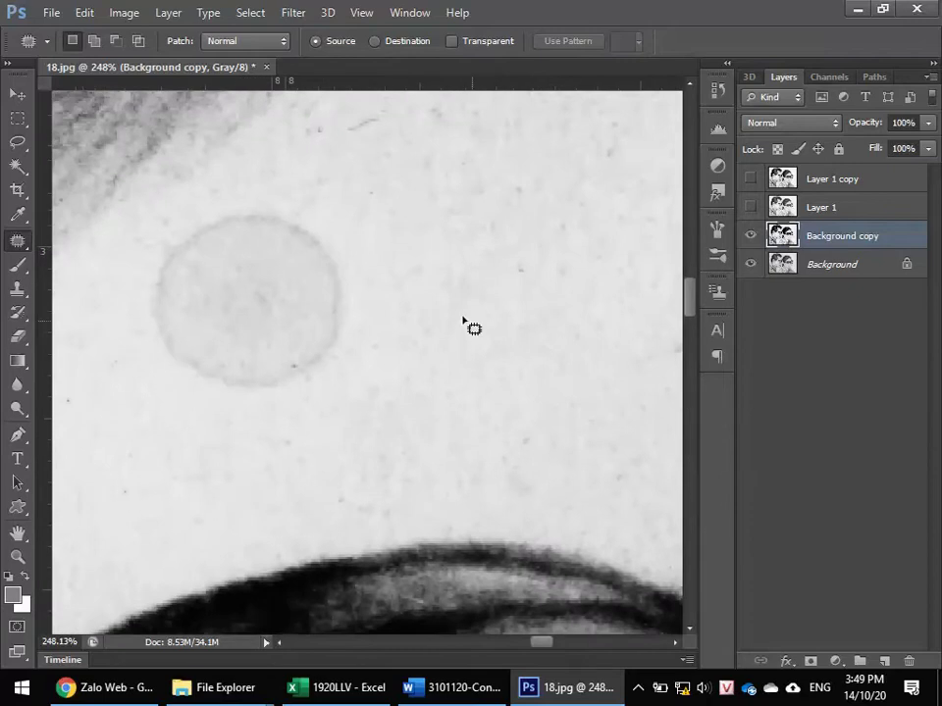
mouse_move(303, 210)
mouse_down()
mouse_move(367, 263)
mouse_move(356, 356)
mouse_move(280, 395)
mouse_move(172, 391)
mouse_move(143, 354)
mouse_move(150, 257)
mouse_move(175, 218)
mouse_move(302, 210)
mouse_up()
mouse_move(337, 321)
mouse_down()
mouse_move(516, 280)
mouse_move(510, 295)
mouse_up()
key(ctrl+d)
- Outline the speckled background beside the woman's face with the Patch Tool, drop the selection, and check the whole portrait
scroll(458, 431, down, 10)
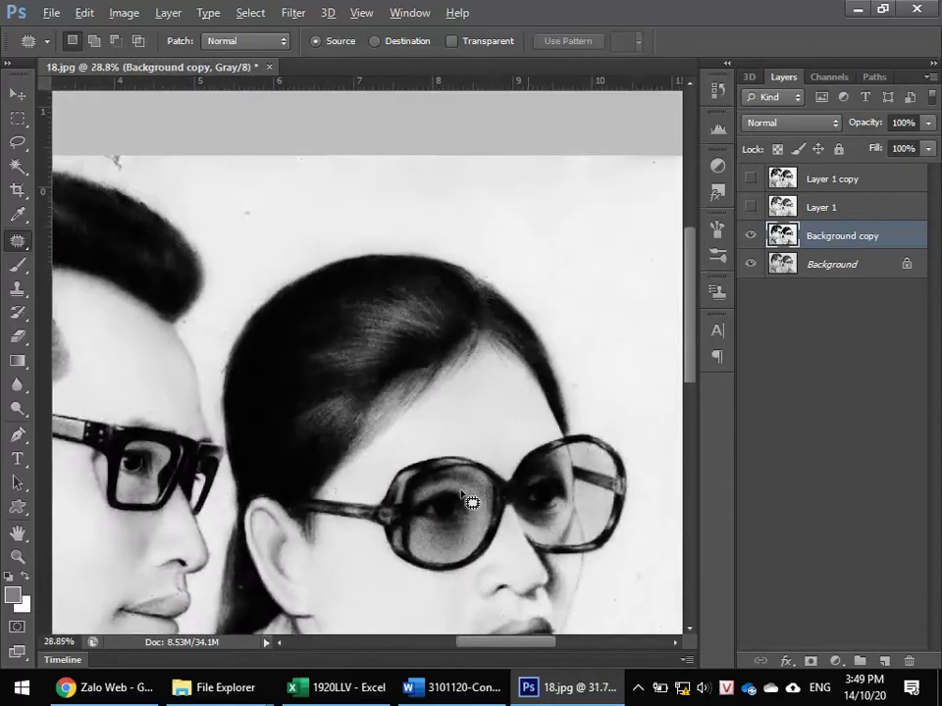
drag(452, 603, 218, 370)
mouse_move(482, 373)
mouse_down()
mouse_move(438, 427)
mouse_move(444, 212)
mouse_move(539, 374)
mouse_move(541, 461)
mouse_up()
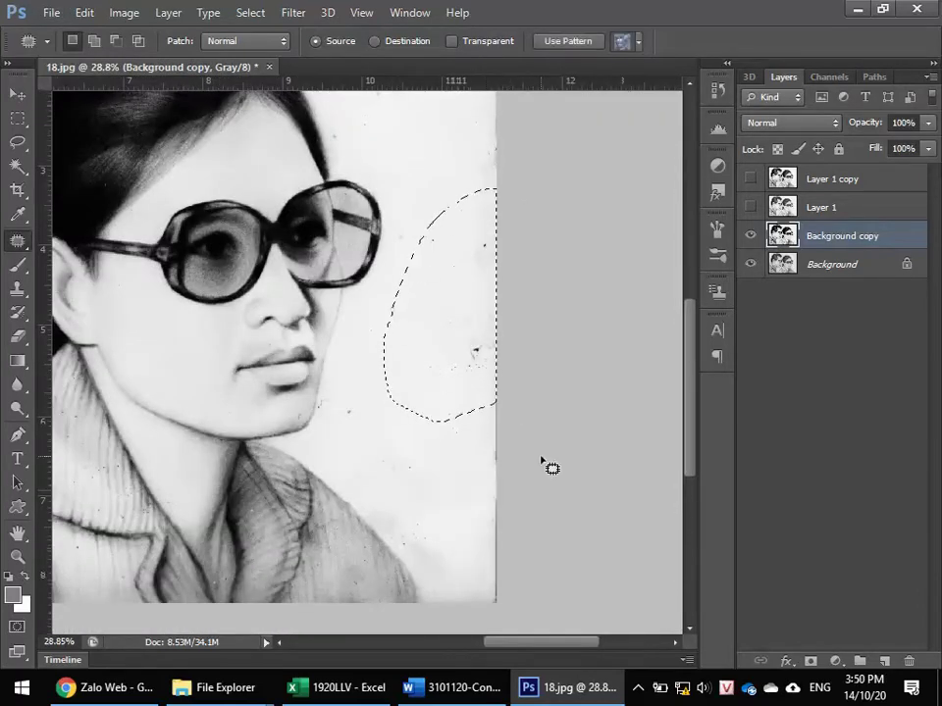
key(ctrl+d)
drag(131, 406, 383, 421)
scroll(382, 421, down, 2)
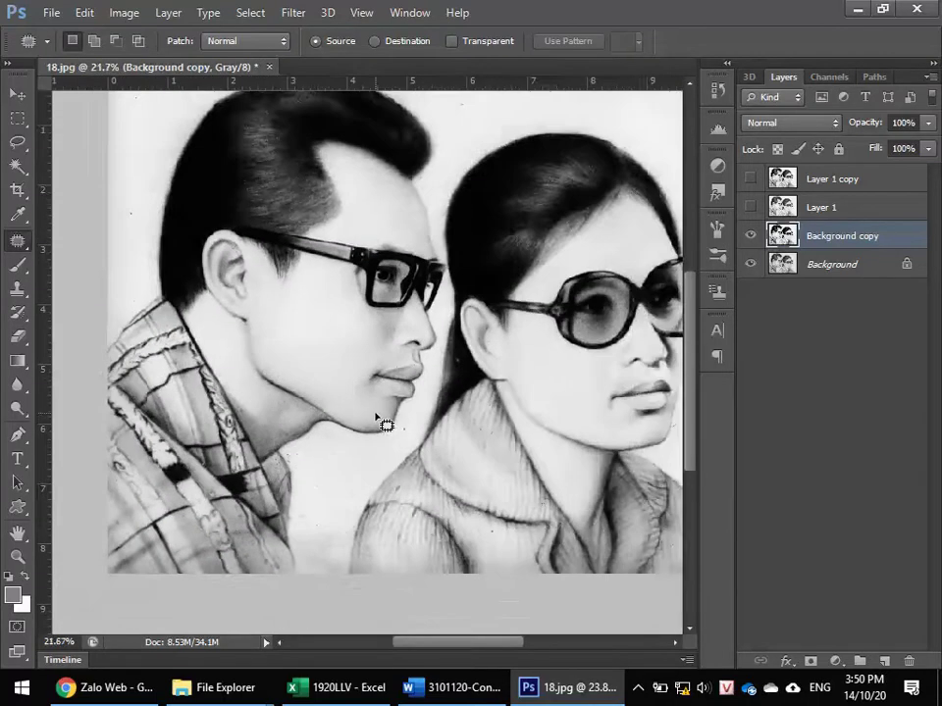
scroll(378, 418, down, 1)
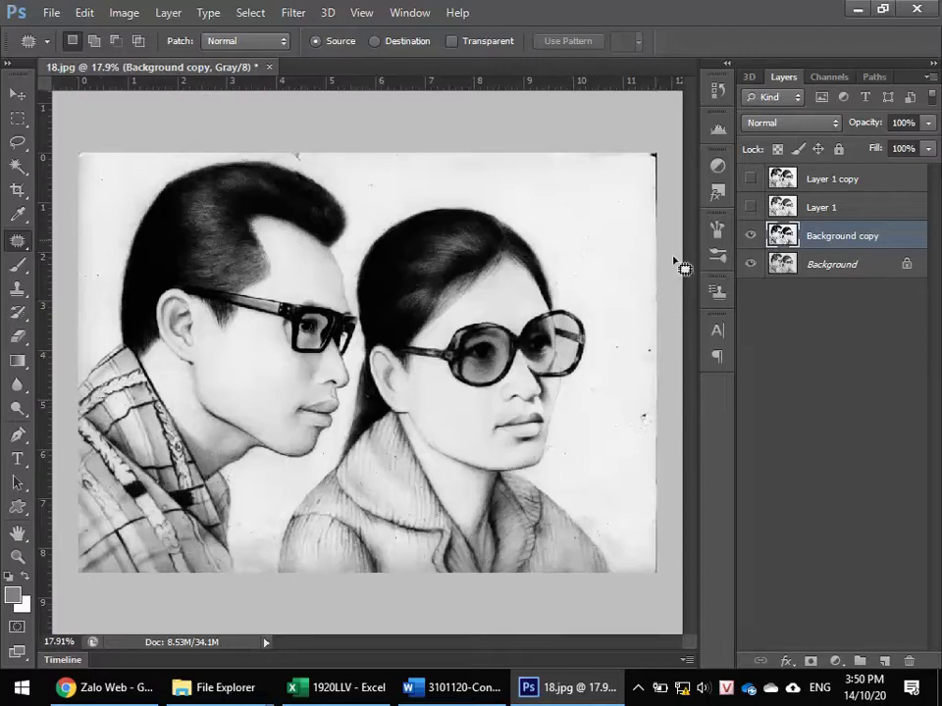
- Try selecting the light background around the couple with the Magic Wand at tolerance 32, and deselect
click(16, 171)
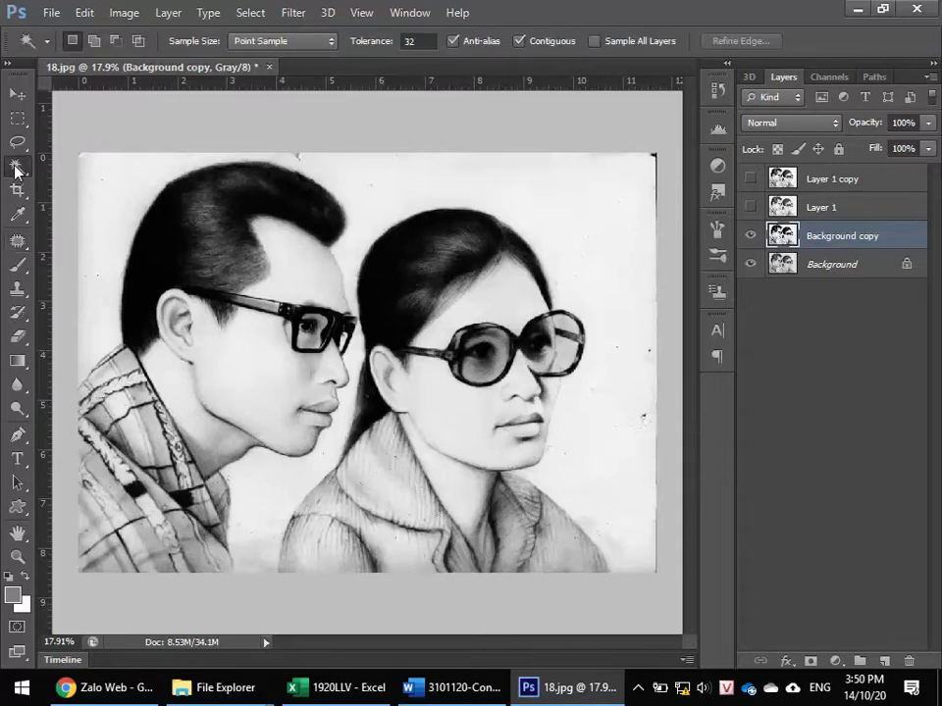
click(125, 171)
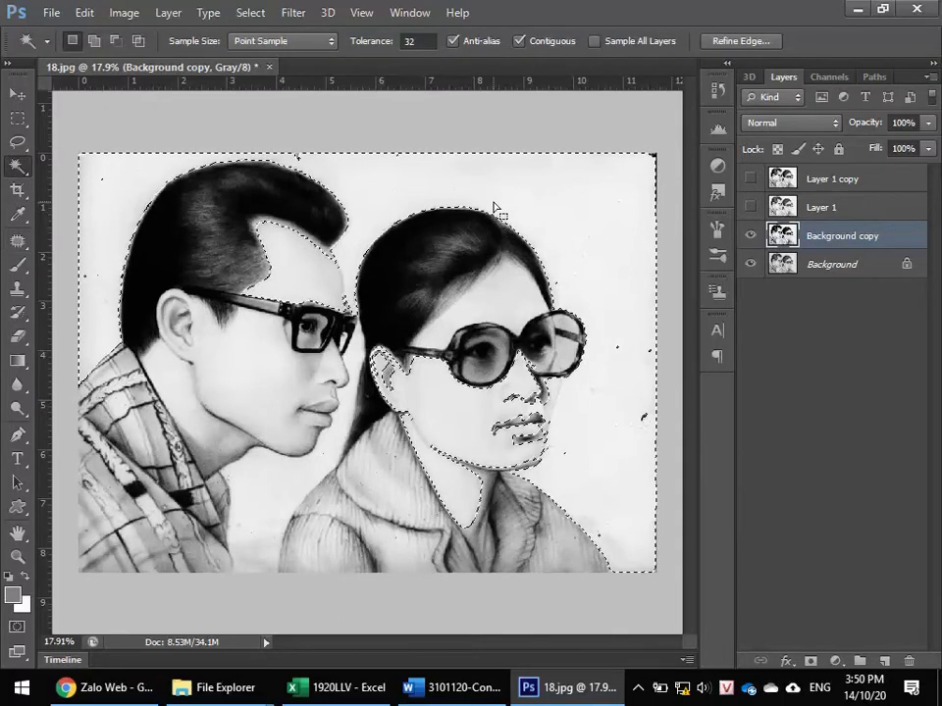
key(ctrl+d)
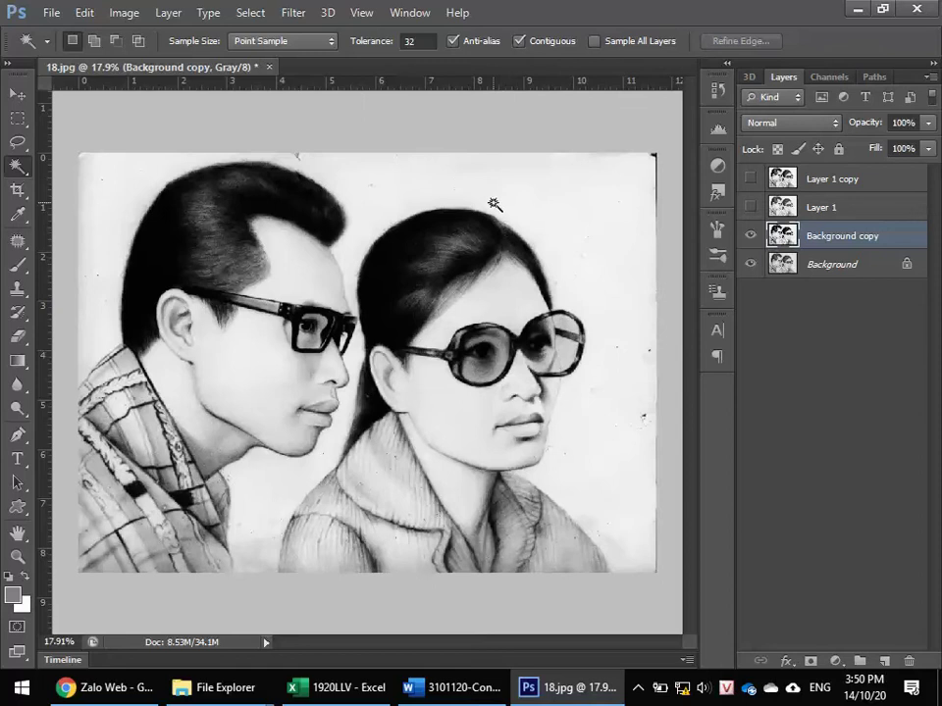